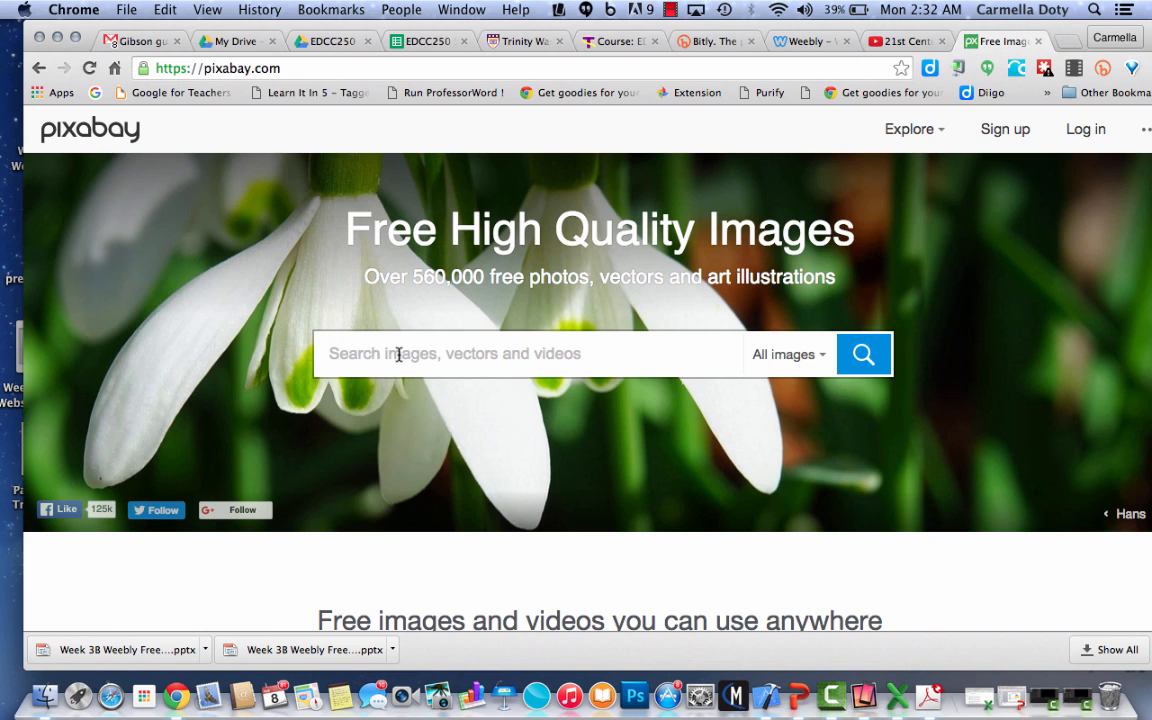
Search Pixabay for "students with technology" across all images
{"action": "left_click", "coordinate": [398, 354]}
{"action": "type", "text": "students with tec"}
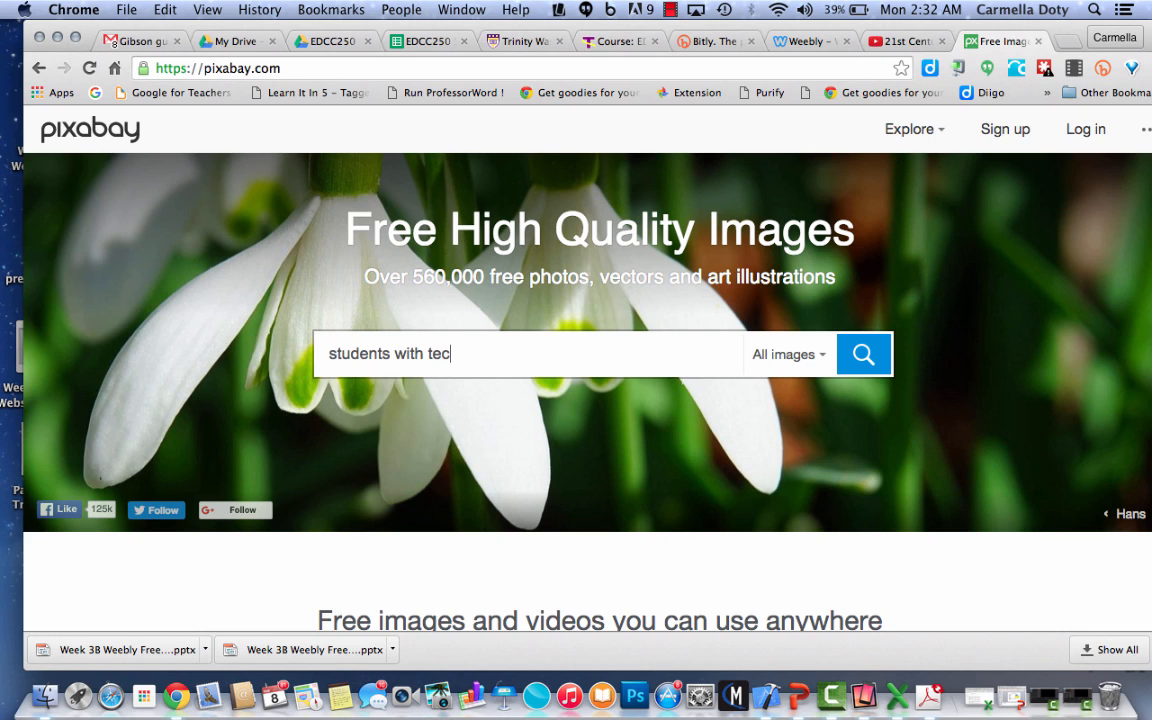
{"action": "type", "text": "hnology"}
{"action": "left_click", "coordinate": [866, 356]}
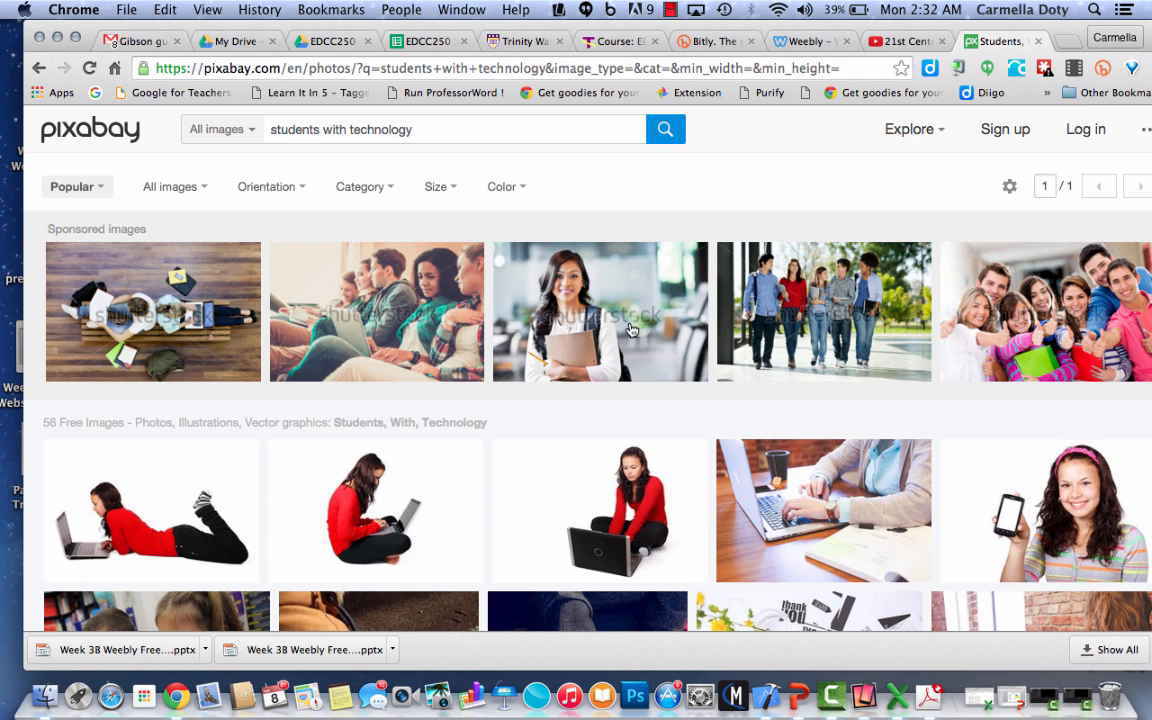
Examine the sponsored images, the image type filter options and the free image results for a suitable student technology photo
{"action": "mouse_move", "coordinate": [630, 329]}
{"action": "mouse_move", "coordinate": [817, 329]}
{"action": "mouse_move", "coordinate": [561, 333]}
{"action": "mouse_move", "coordinate": [451, 330]}
{"action": "left_click", "coordinate": [203, 193]}
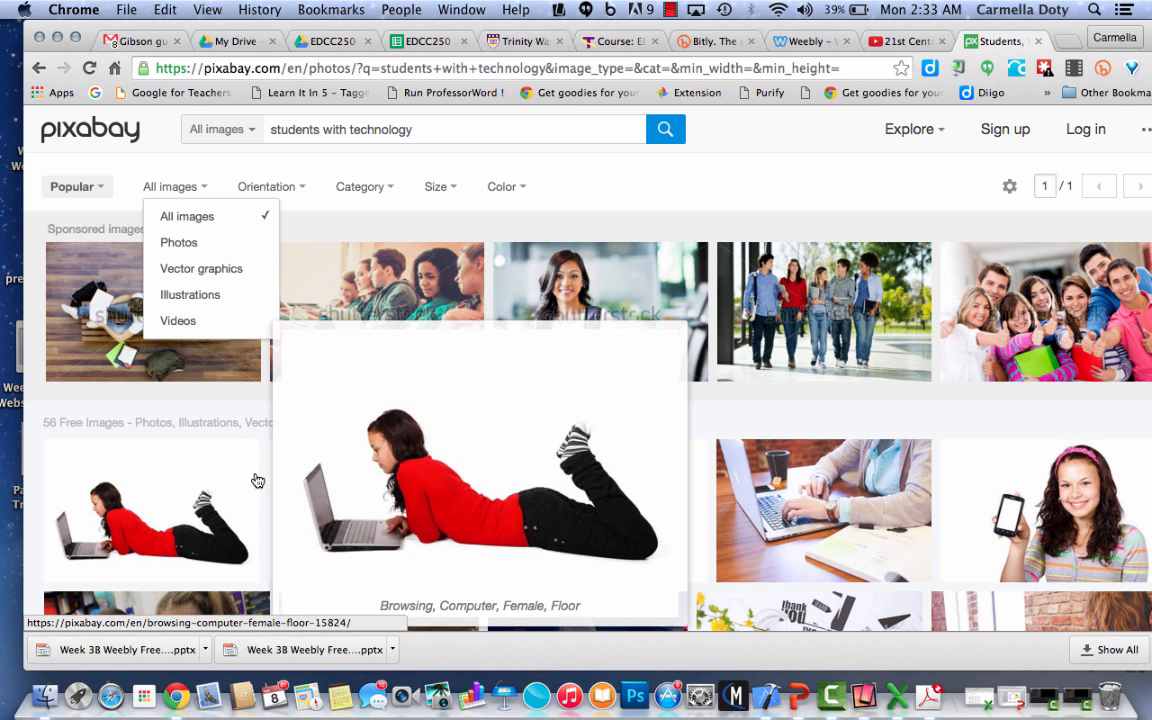
{"action": "scroll", "coordinate": [615, 510], "scroll_direction": "down", "scroll_amount": 3}
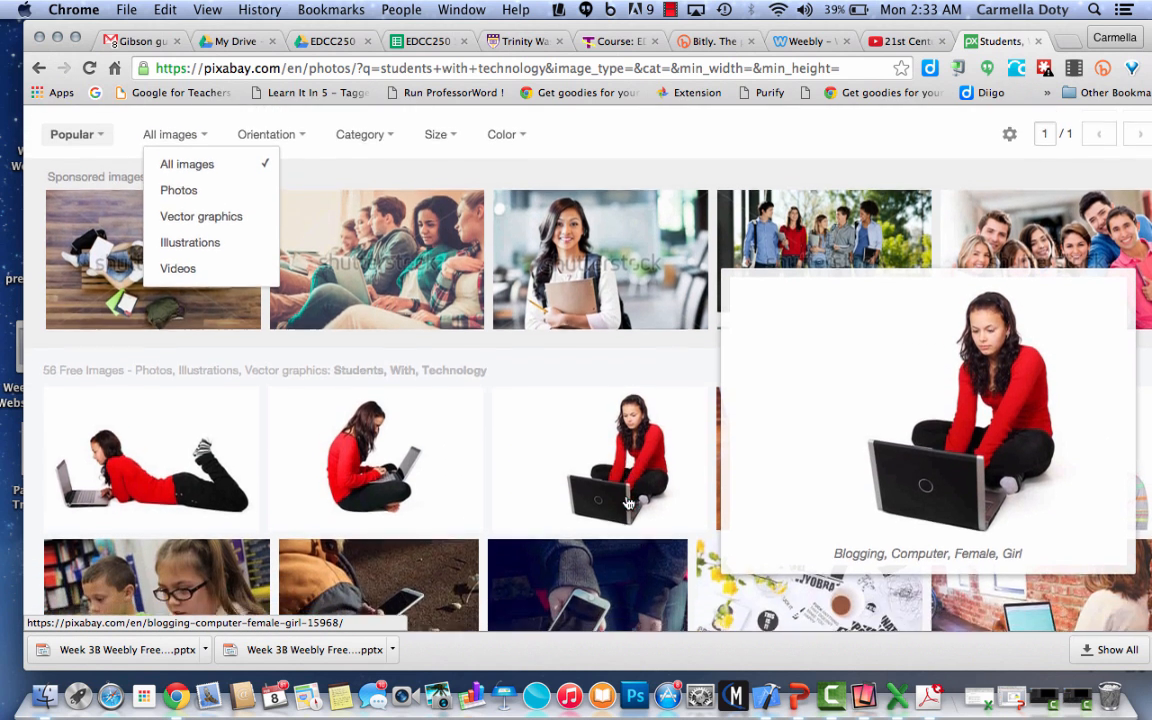
{"action": "scroll", "coordinate": [628, 503], "scroll_direction": "down", "scroll_amount": 1}
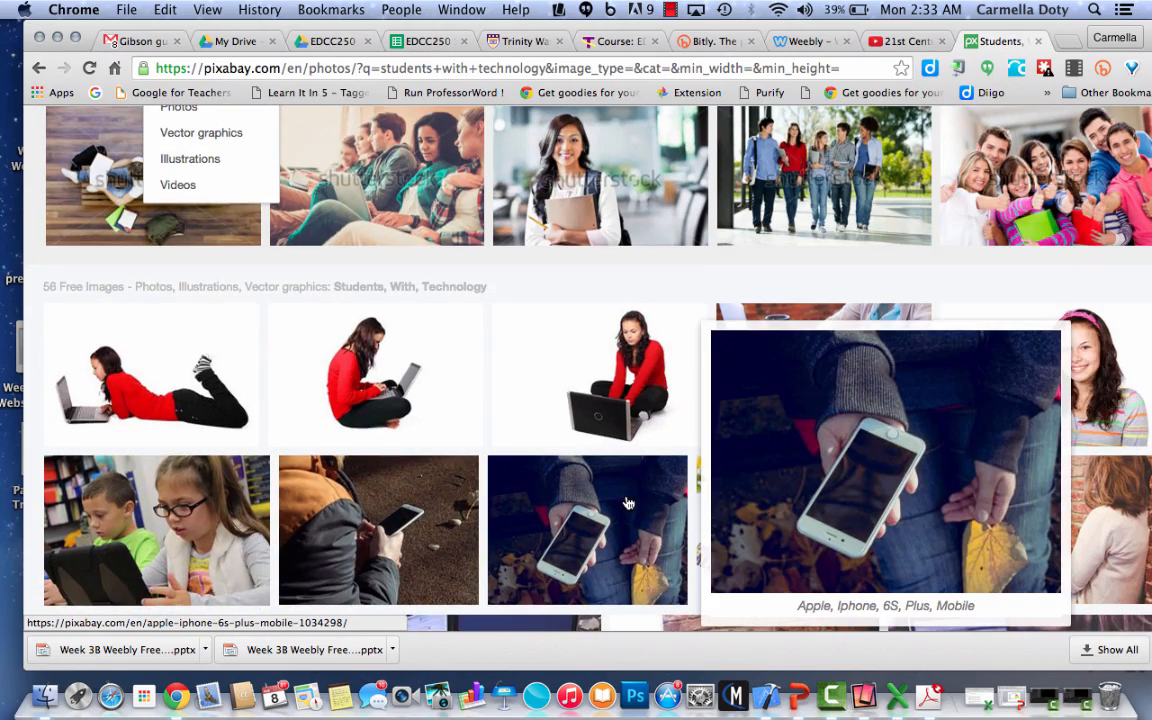
{"action": "scroll", "coordinate": [628, 503], "scroll_direction": "down", "scroll_amount": 5}
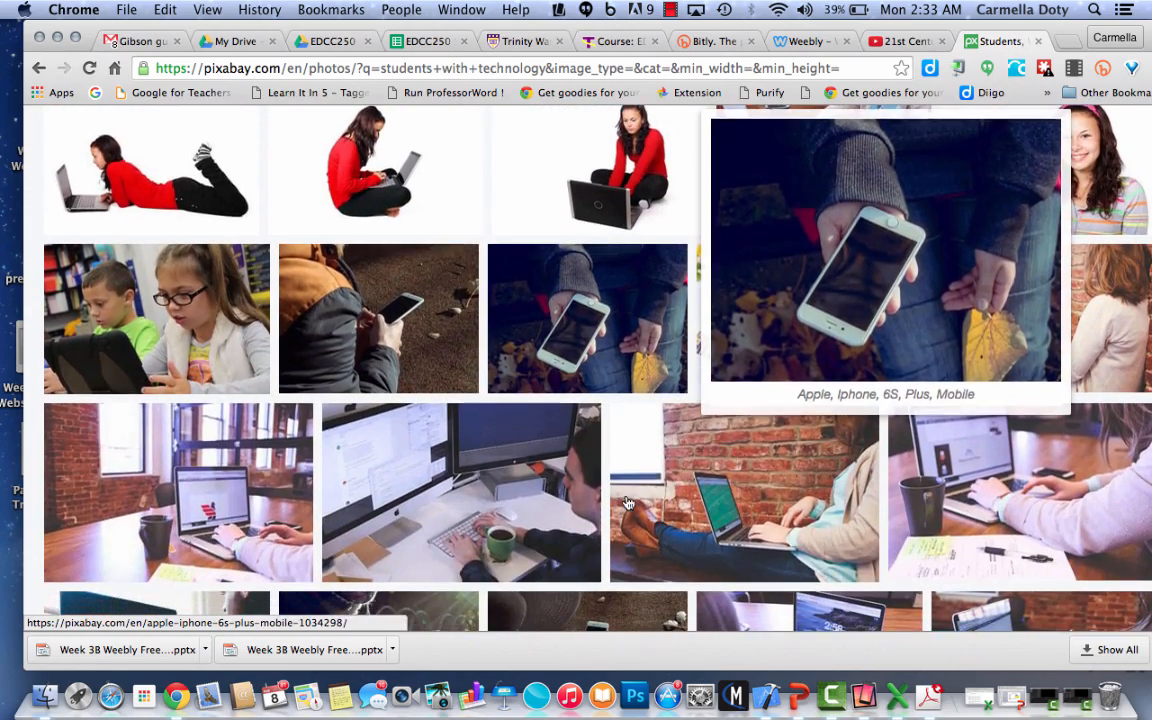
{"action": "scroll", "coordinate": [628, 503], "scroll_direction": "down", "scroll_amount": 3}
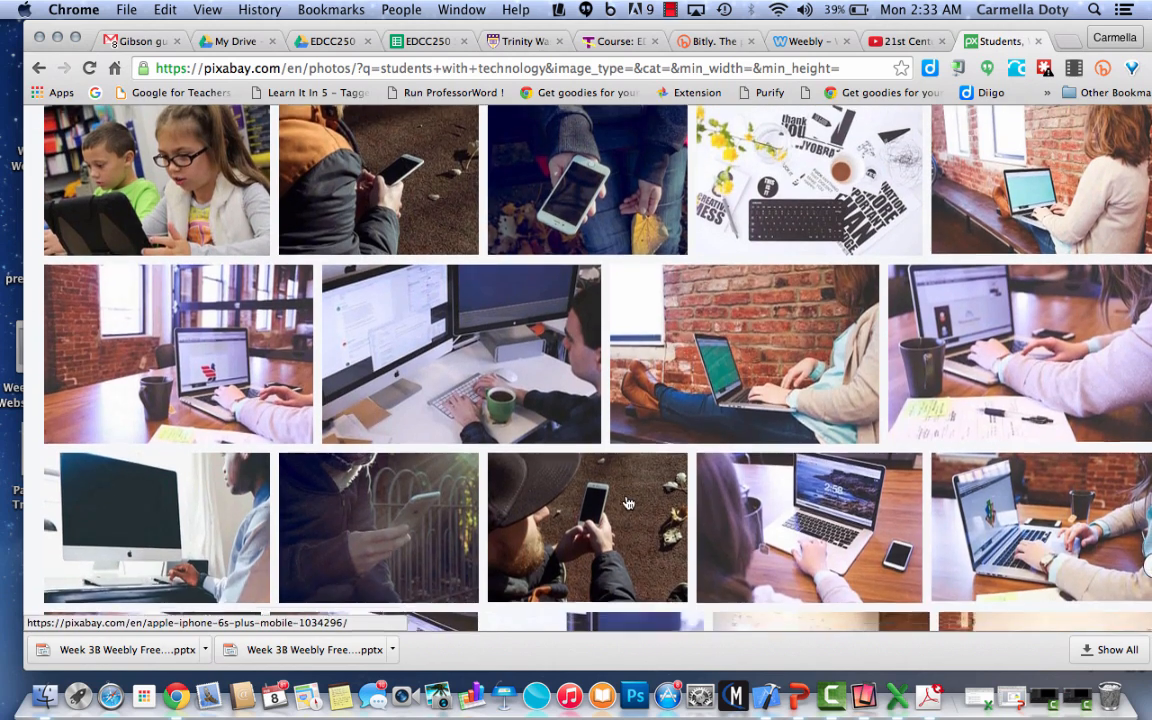
{"action": "scroll", "coordinate": [628, 503], "scroll_direction": "up", "scroll_amount": 1}
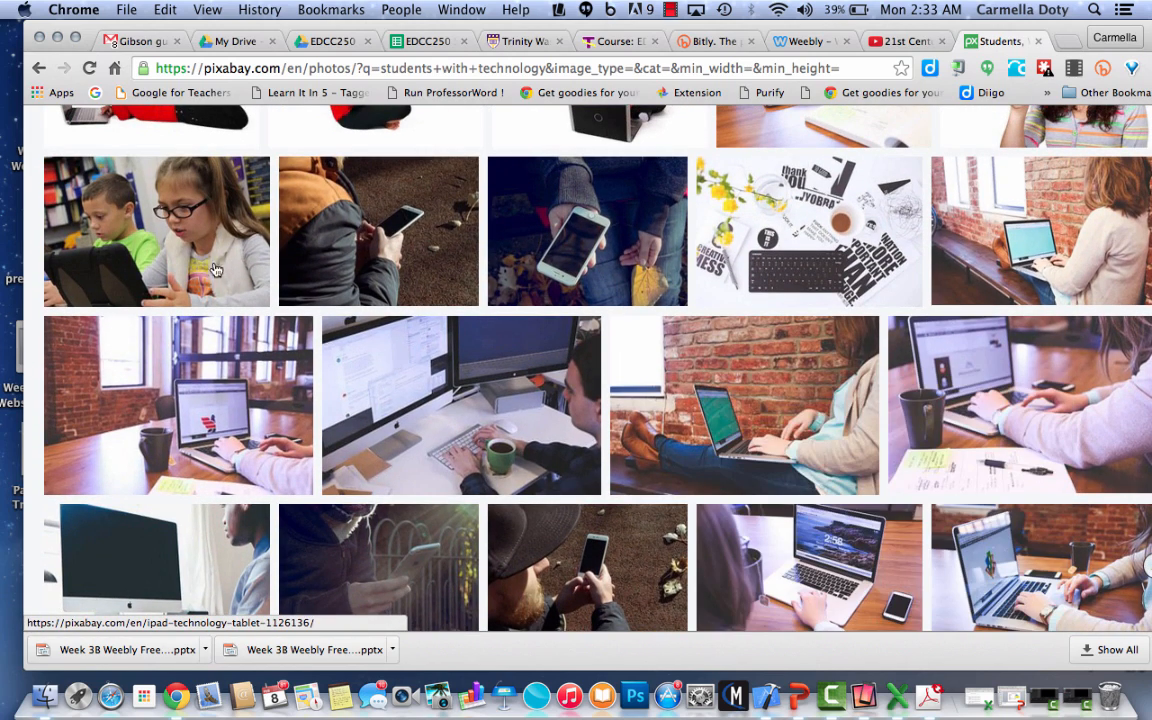
Copy the free photo of the boy and the girl with glasses looking at a tablet
{"action": "mouse_move", "coordinate": [200, 264]}
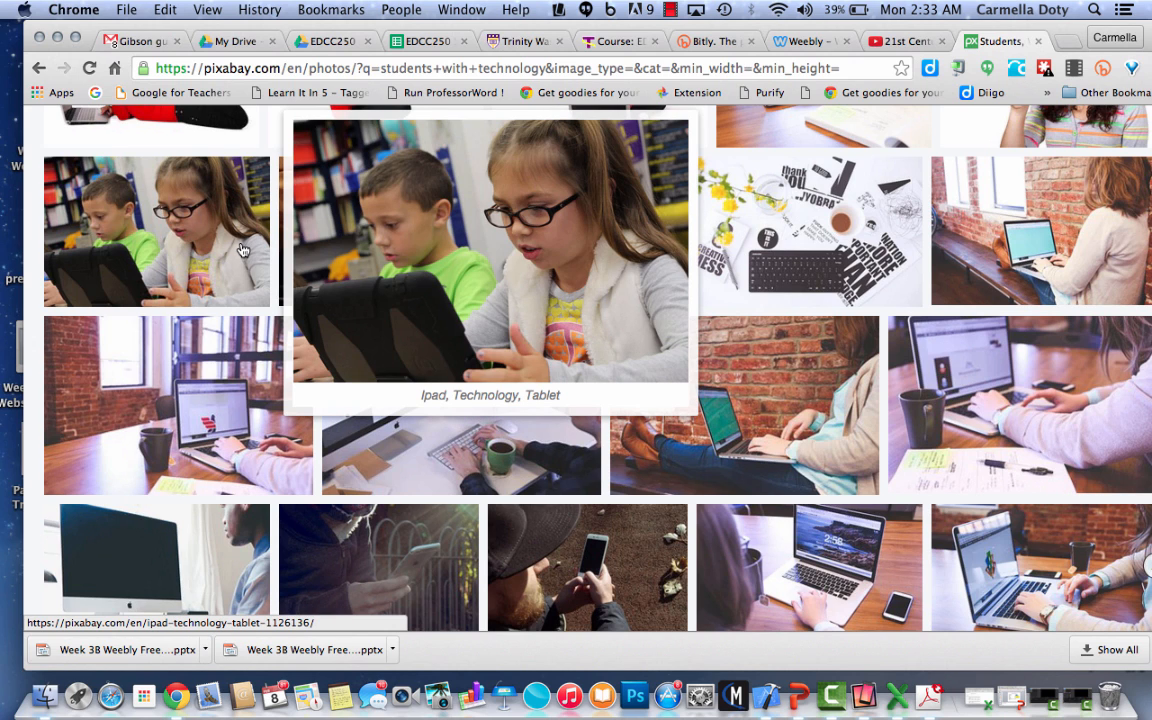
{"action": "right_click", "coordinate": [241, 250]}
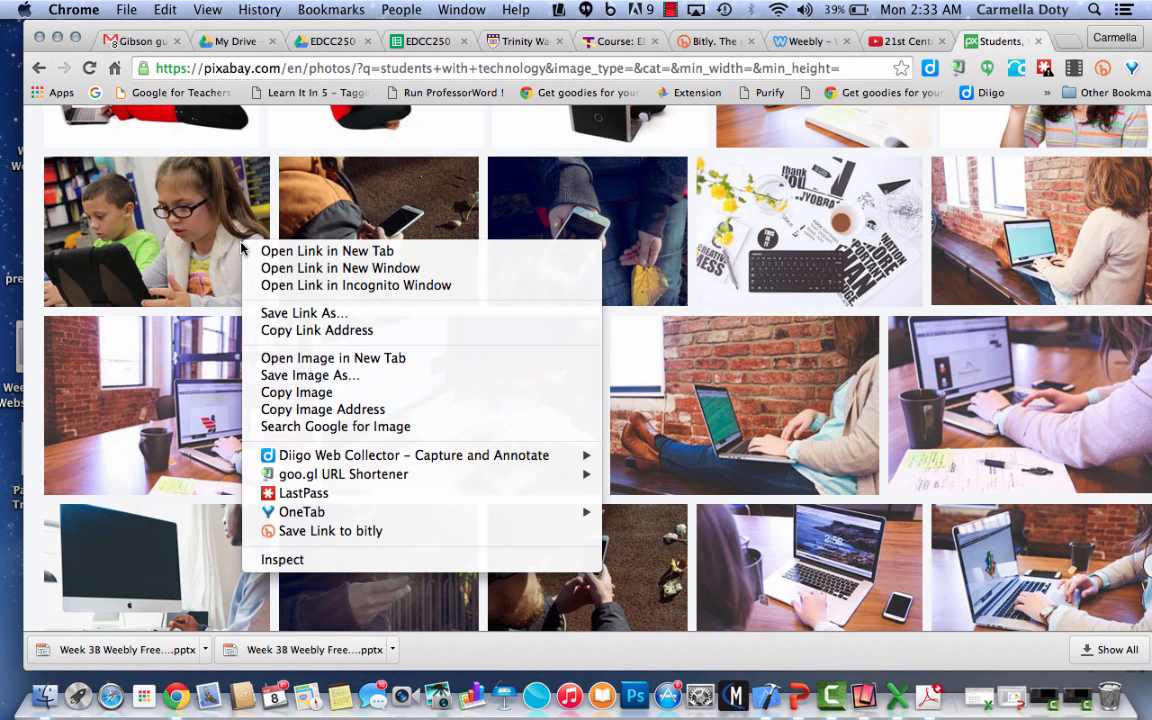
{"action": "left_click", "coordinate": [296, 392]}
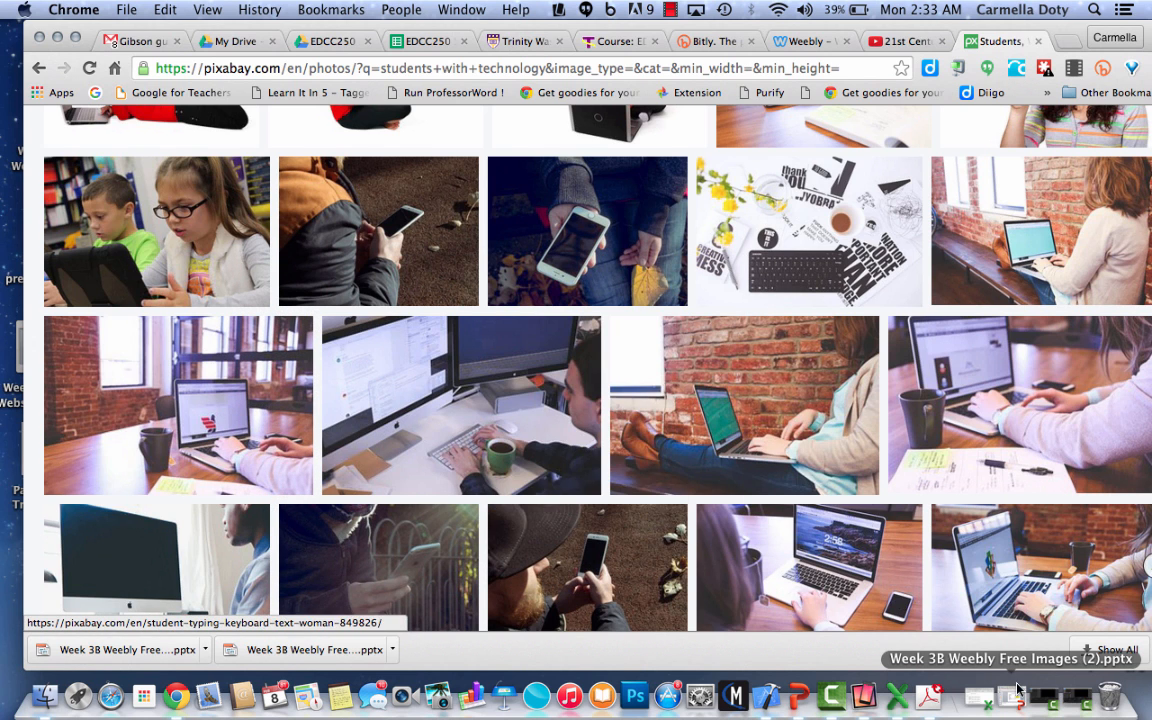
Switch to the PowerPoint presentation, paste the tablet photo on slide 6 and move it up and left, overlapping the laptop photo
{"action": "left_click", "coordinate": [1015, 703]}
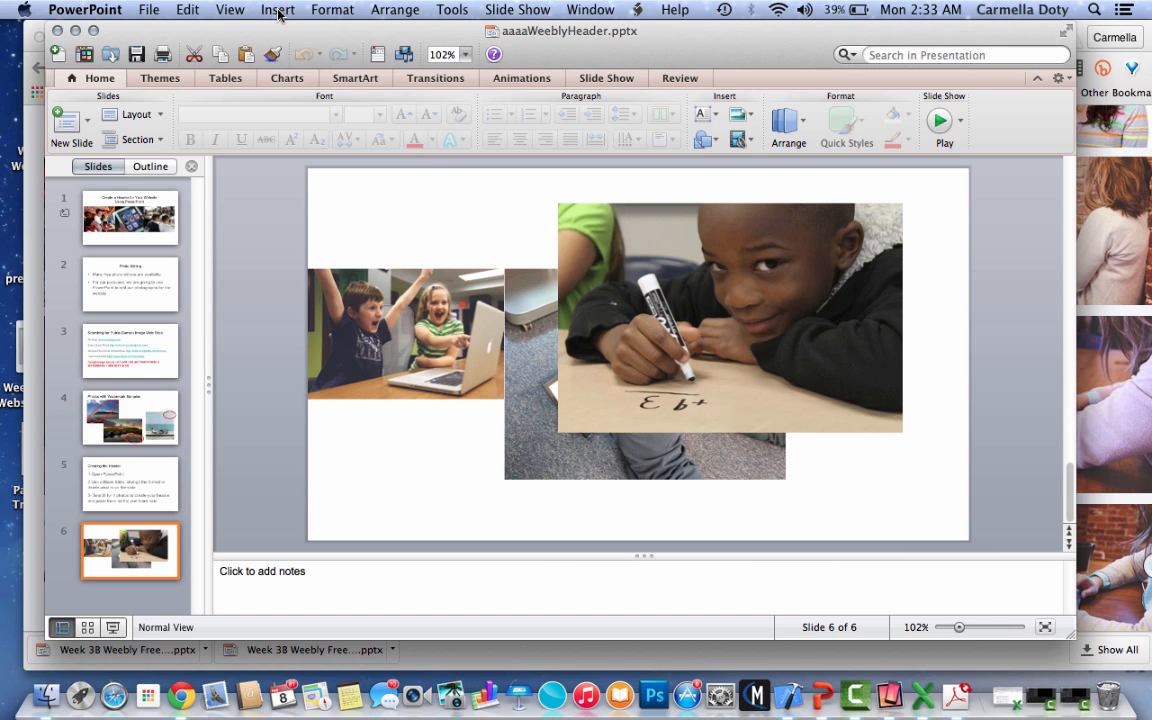
{"action": "left_click", "coordinate": [434, 238]}
{"action": "right_click", "coordinate": [434, 240]}
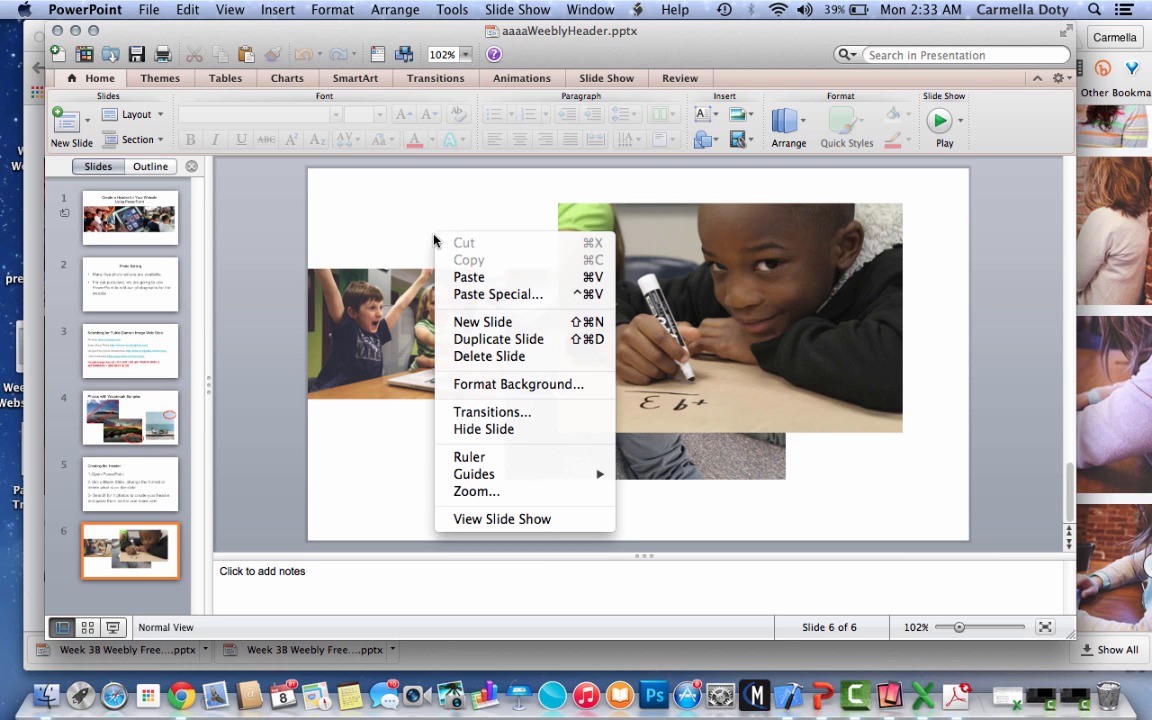
{"action": "left_click", "coordinate": [466, 277]}
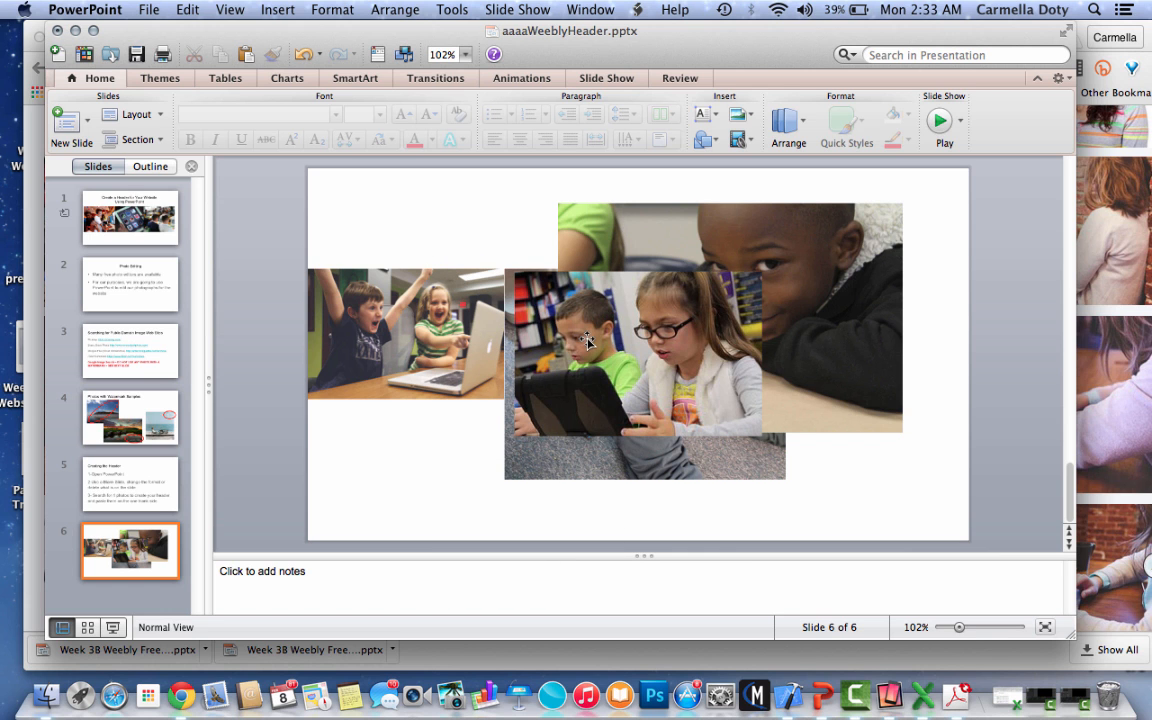
{"action": "left_click_drag", "start_coordinate": [568, 329], "coordinate": [471, 274]}
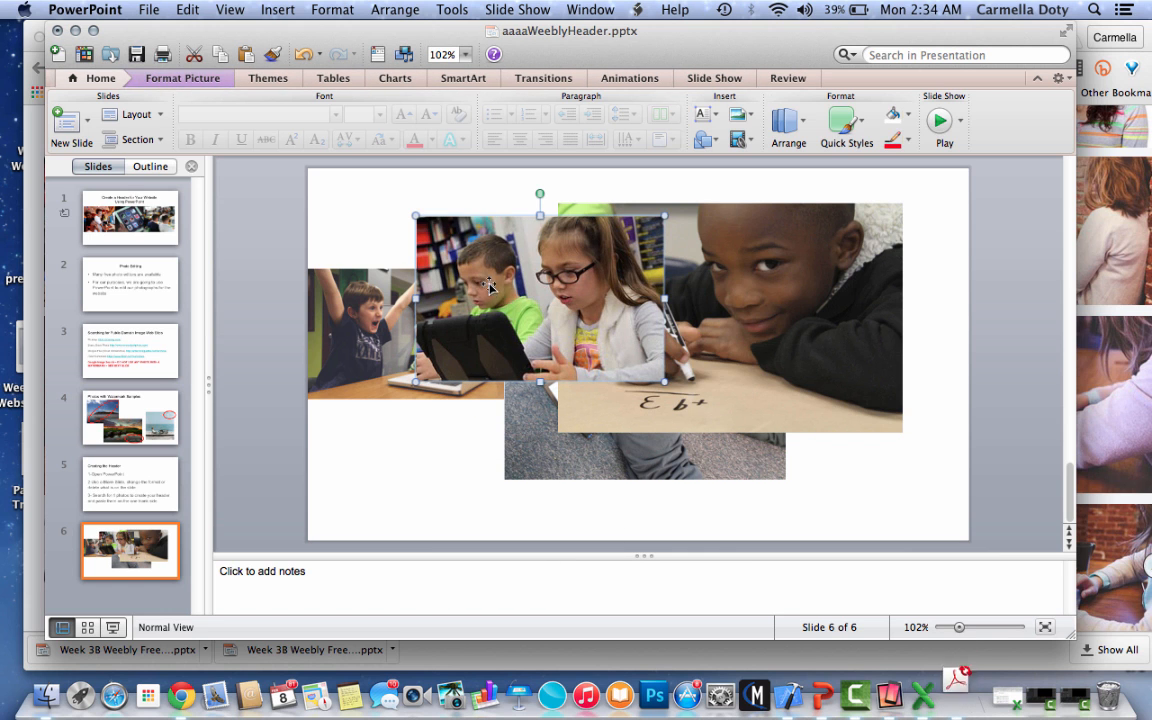
Return to Chrome, go to google.com in the Pixabay tab and open Google's image search
{"action": "left_click", "coordinate": [1123, 597]}
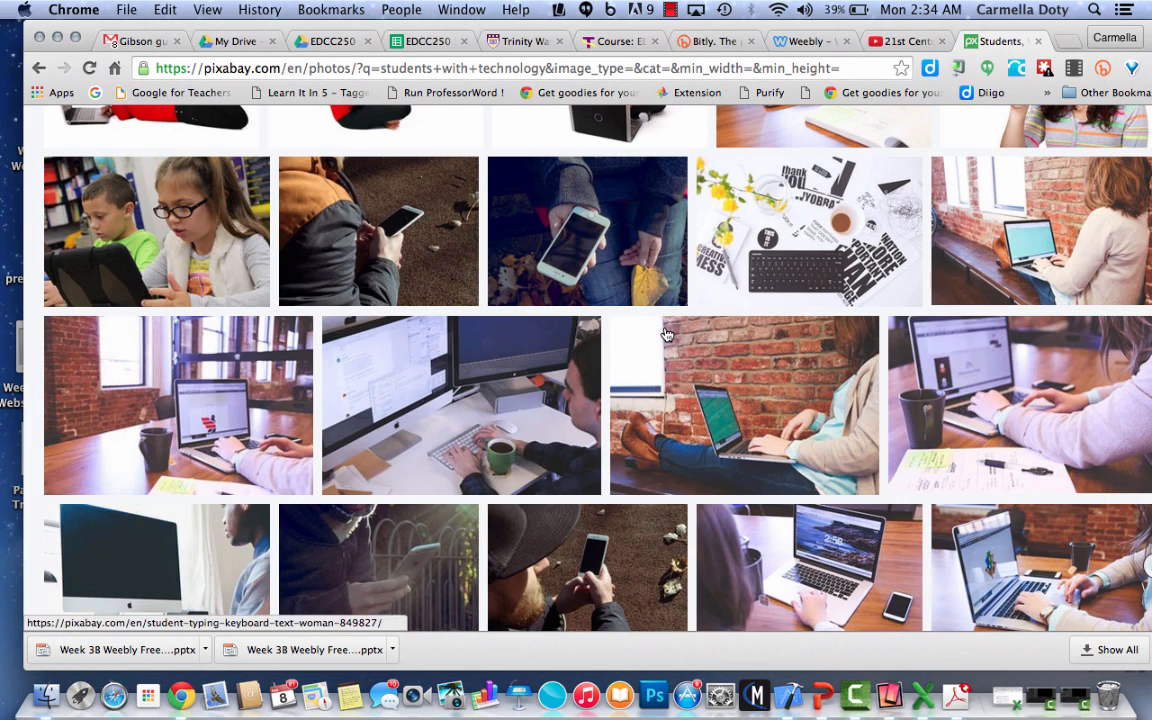
{"action": "scroll", "coordinate": [666, 334], "scroll_direction": "up", "scroll_amount": 10}
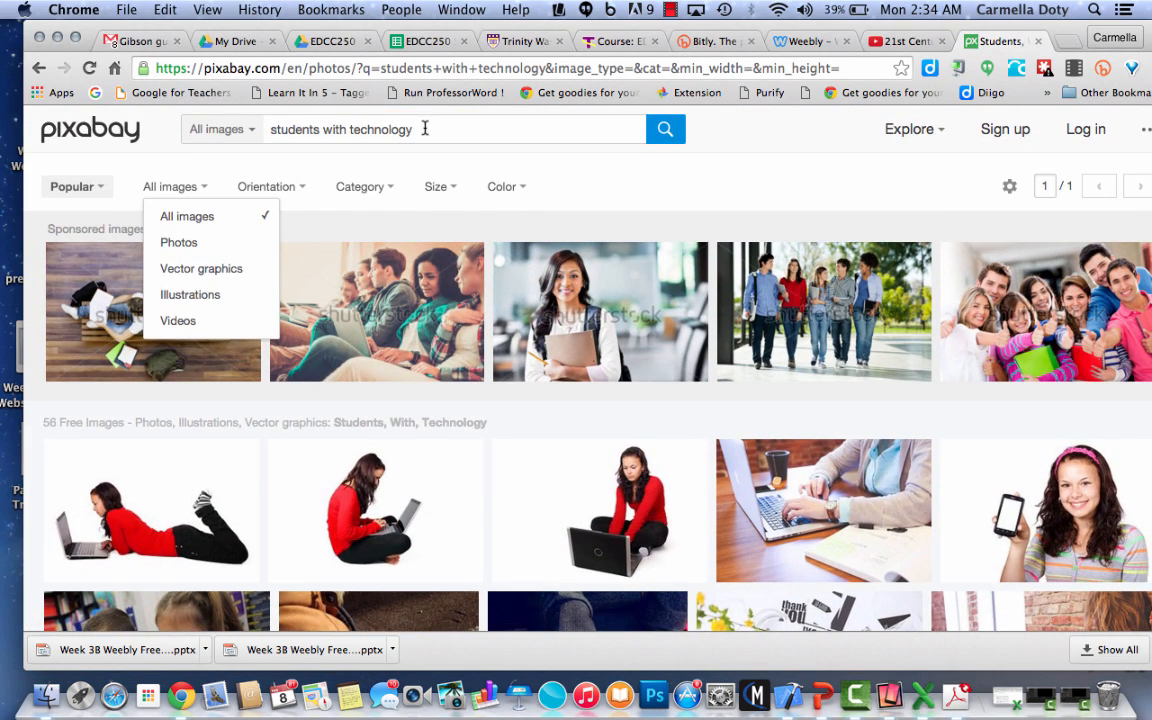
{"action": "left_click", "coordinate": [425, 128]}
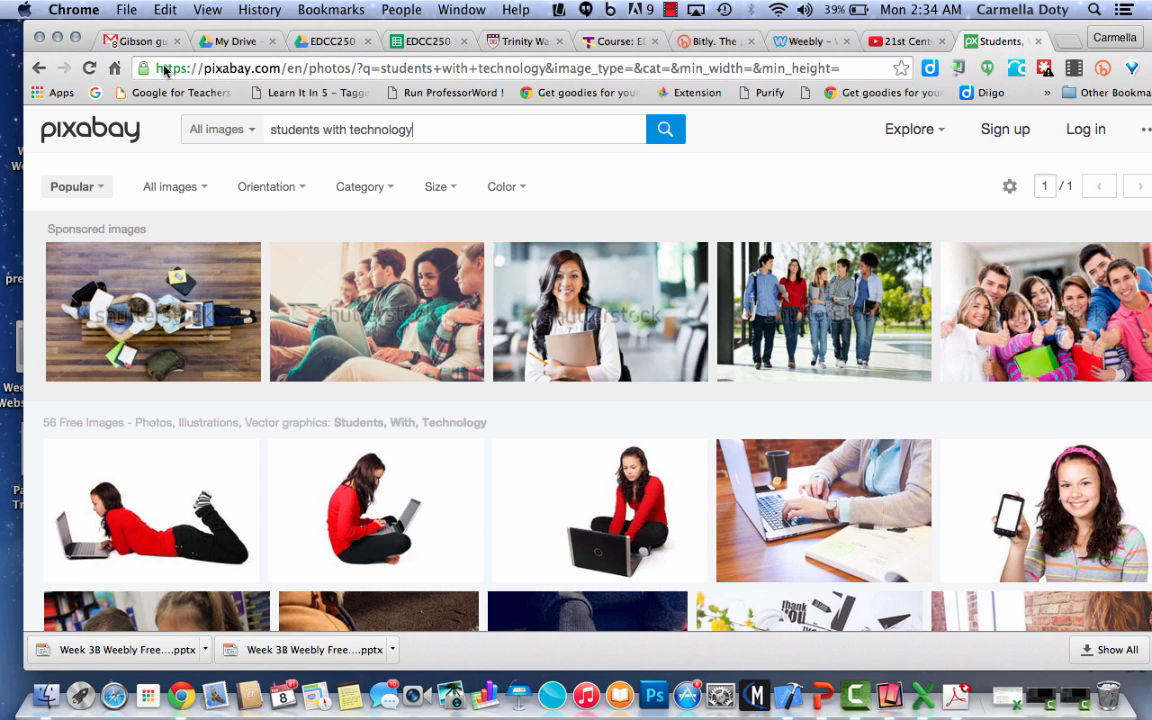
{"action": "left_click_drag", "start_coordinate": [157, 68], "coordinate": [716, 88]}
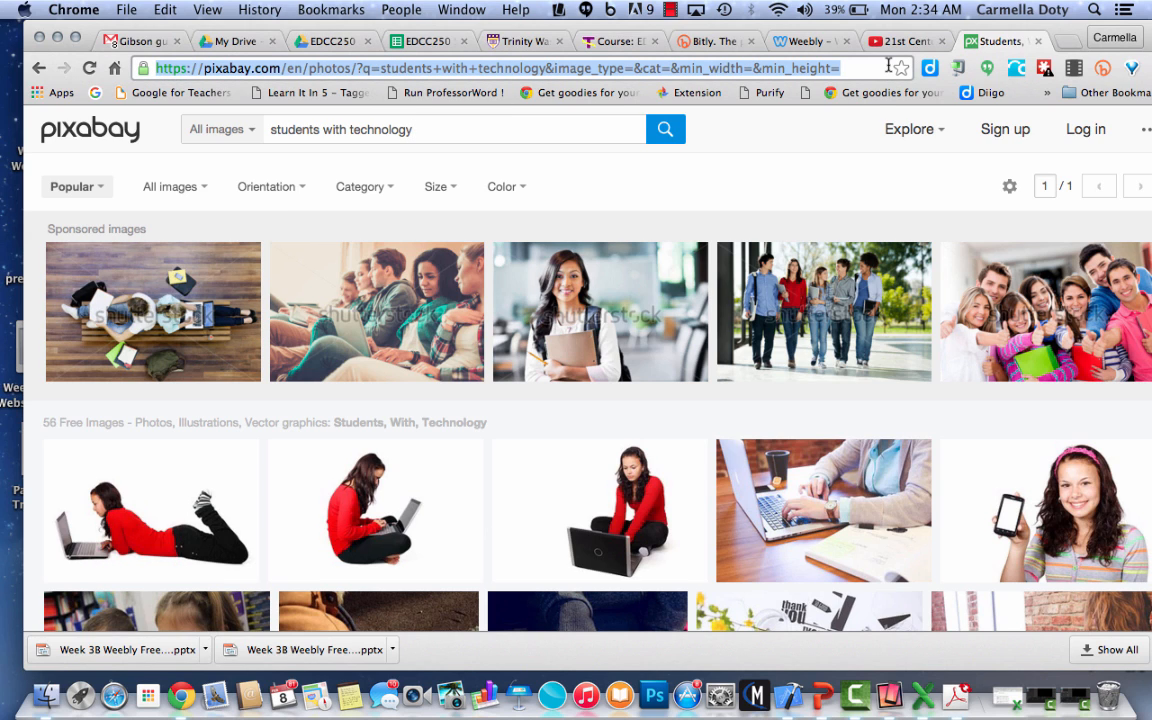
{"action": "type", "text": "google.com"}
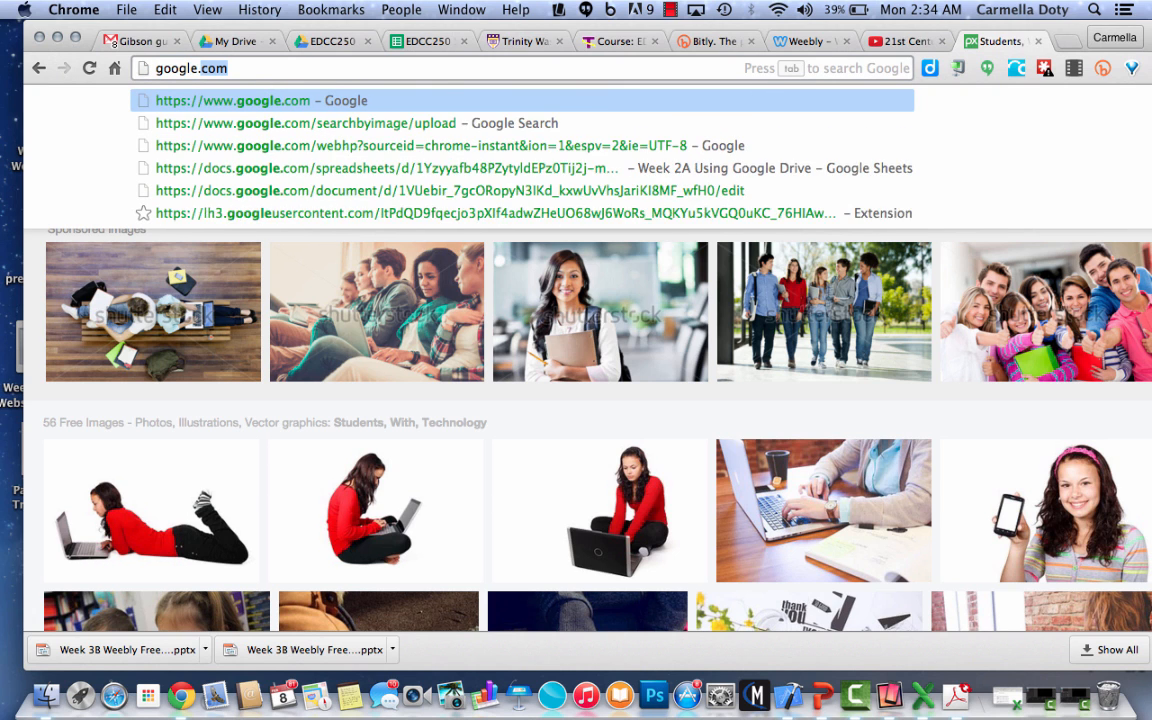
{"action": "key", "text": "Return"}
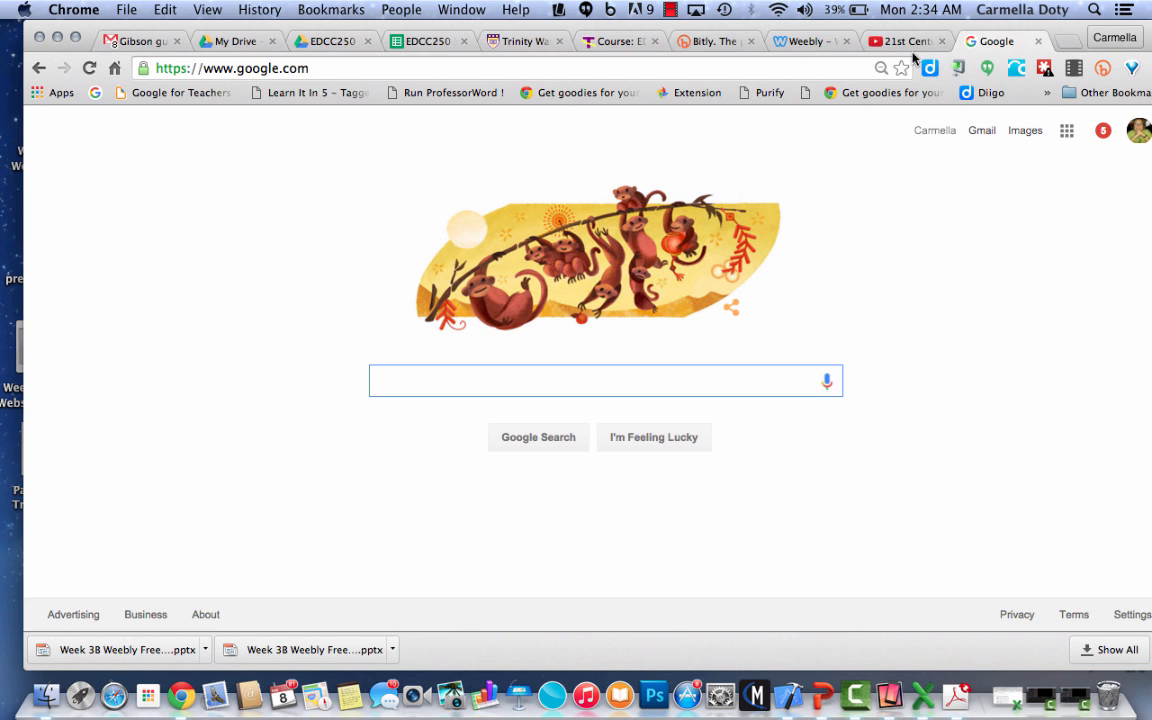
{"action": "left_click", "coordinate": [1022, 133]}
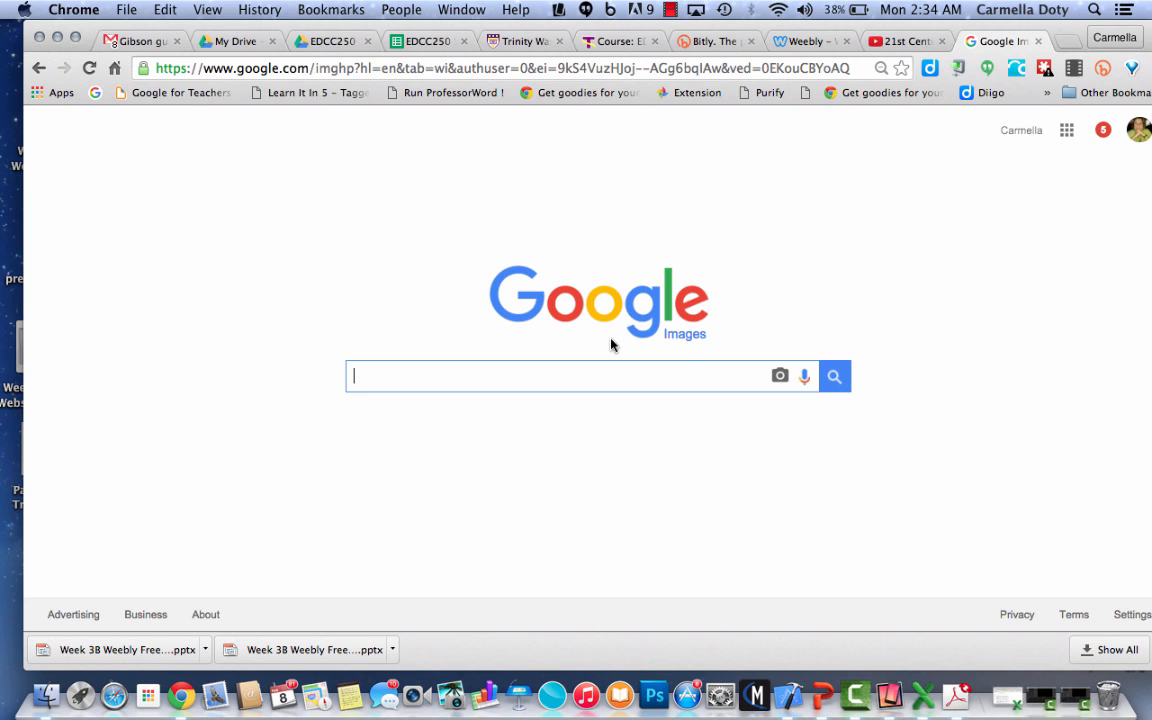
Search Google Images for "students with technology in the classroom"
{"action": "type", "text": "stud"}
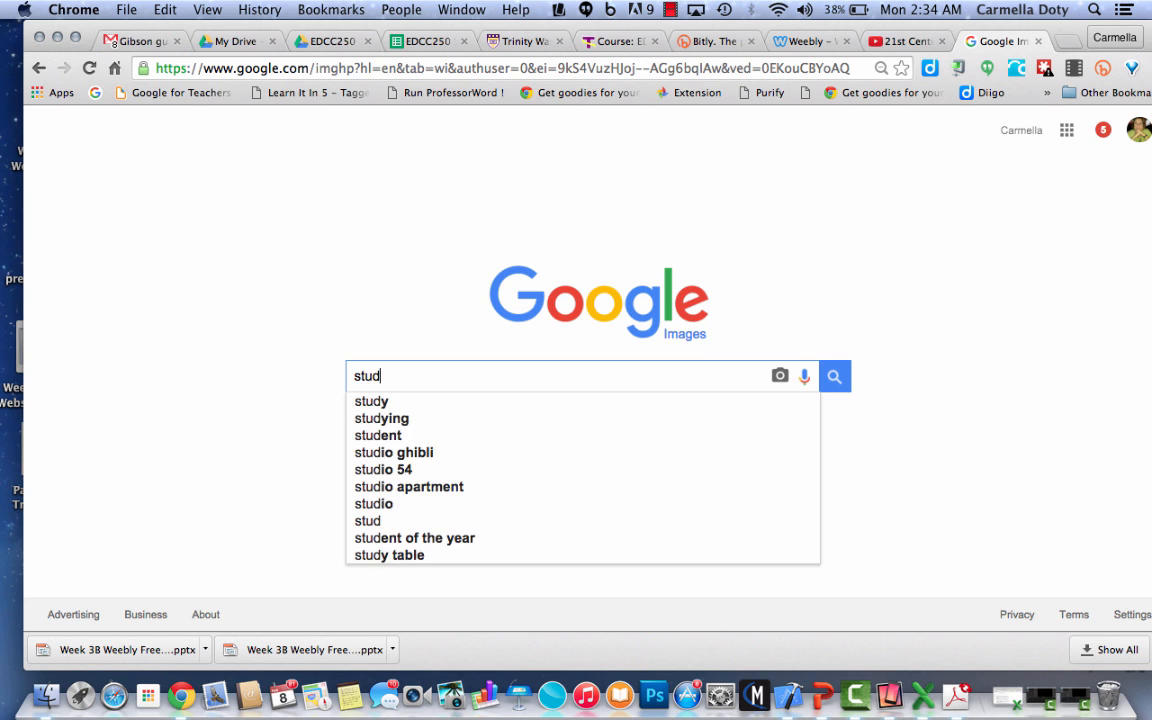
{"action": "type", "text": "ents with "}
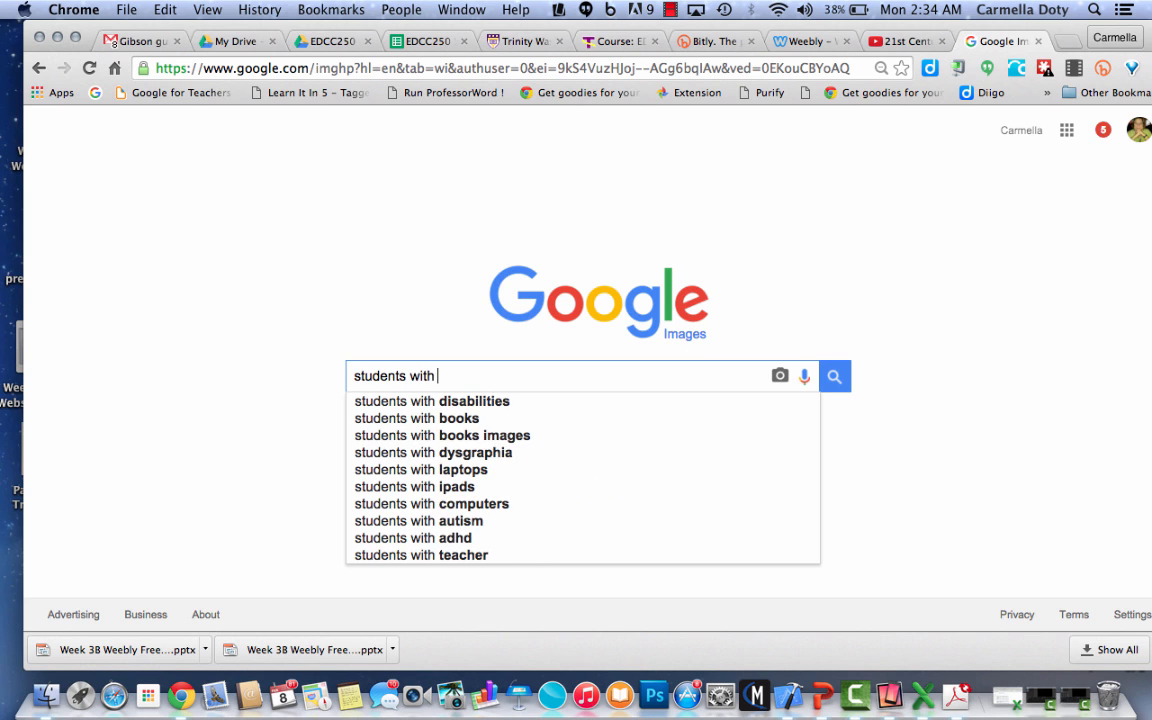
{"action": "type", "text": "technol"}
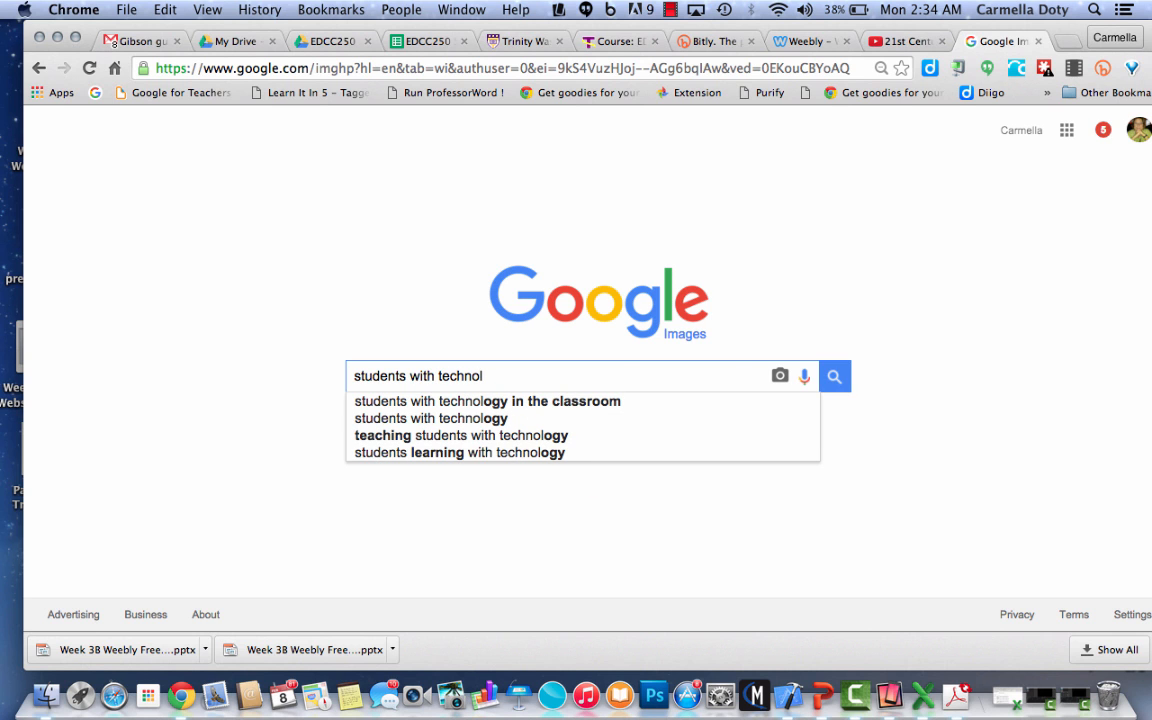
{"action": "left_click", "coordinate": [563, 402]}
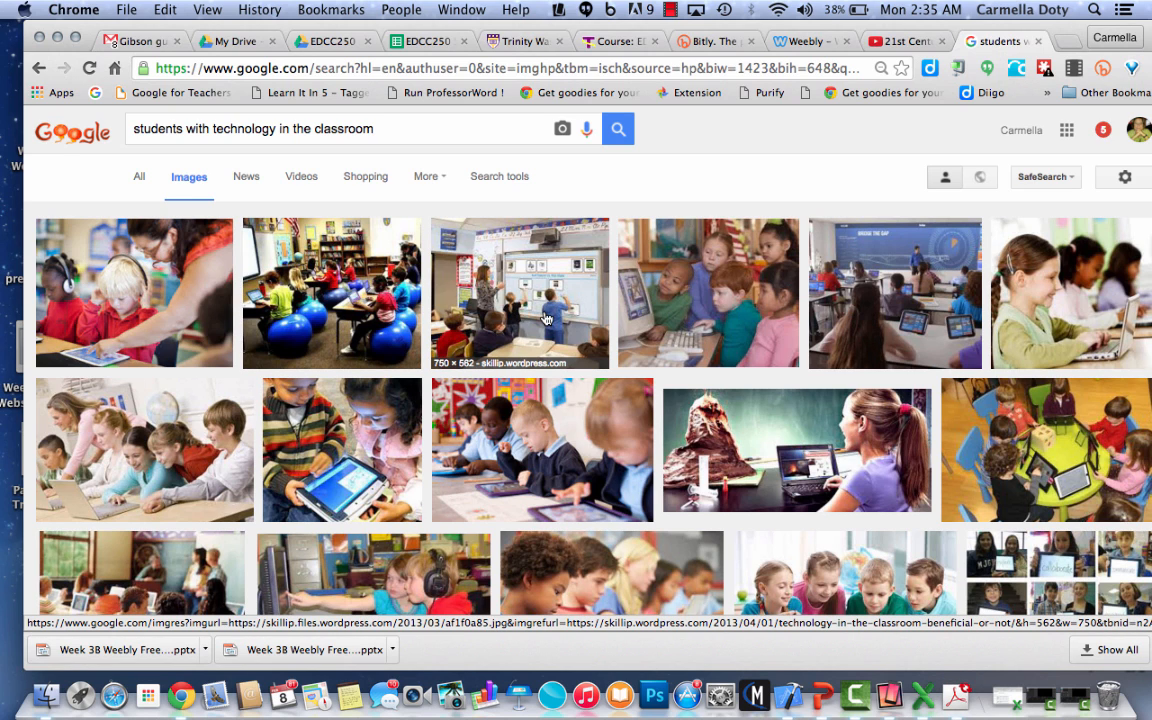
Enlarge the first result, a teacher helping two children with headphones, and copy its image
{"action": "left_click", "coordinate": [170, 318]}
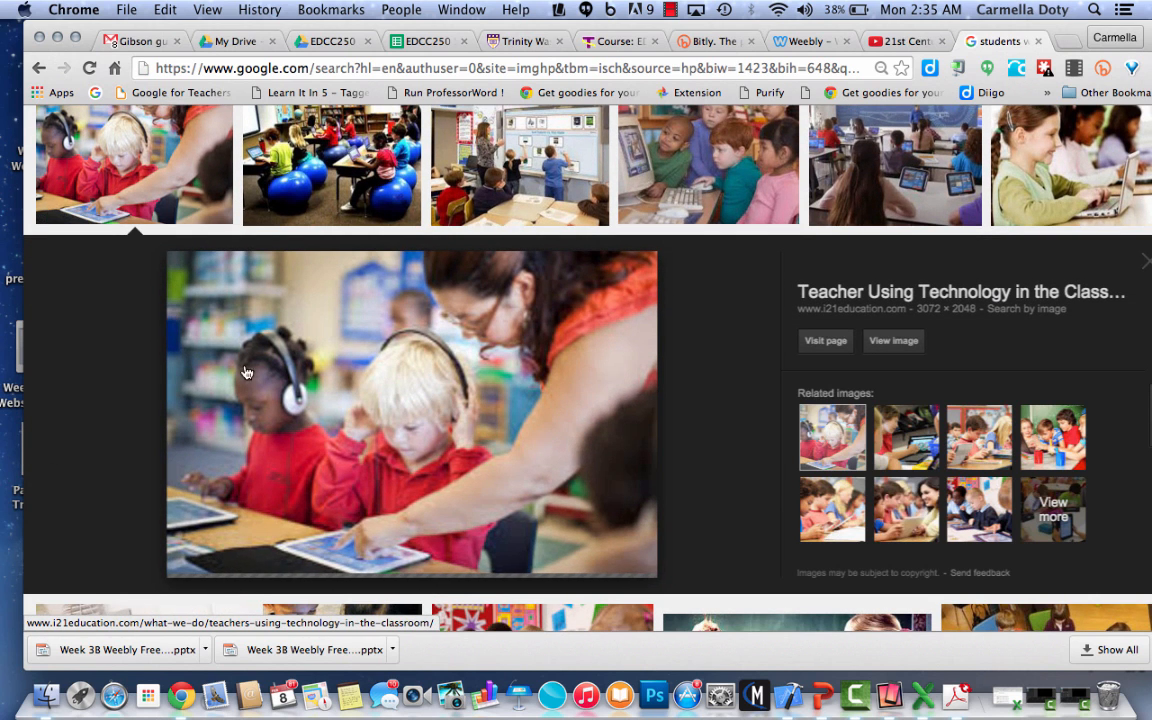
{"action": "right_click", "coordinate": [458, 459]}
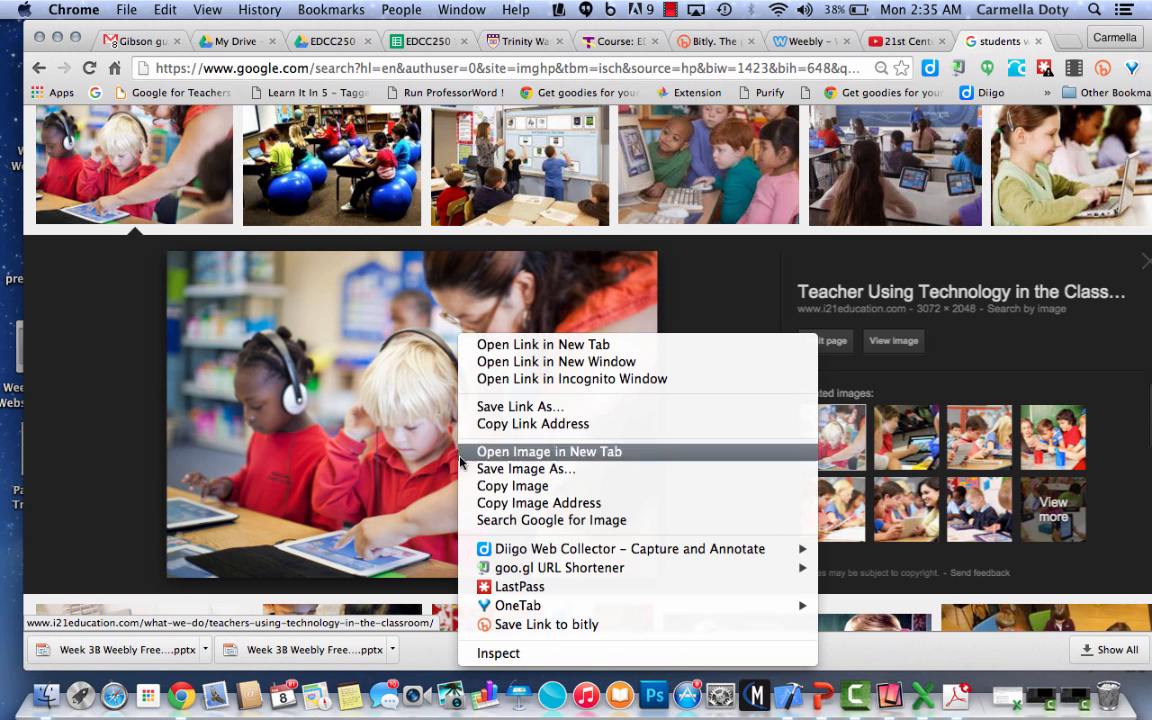
{"action": "left_click", "coordinate": [482, 487]}
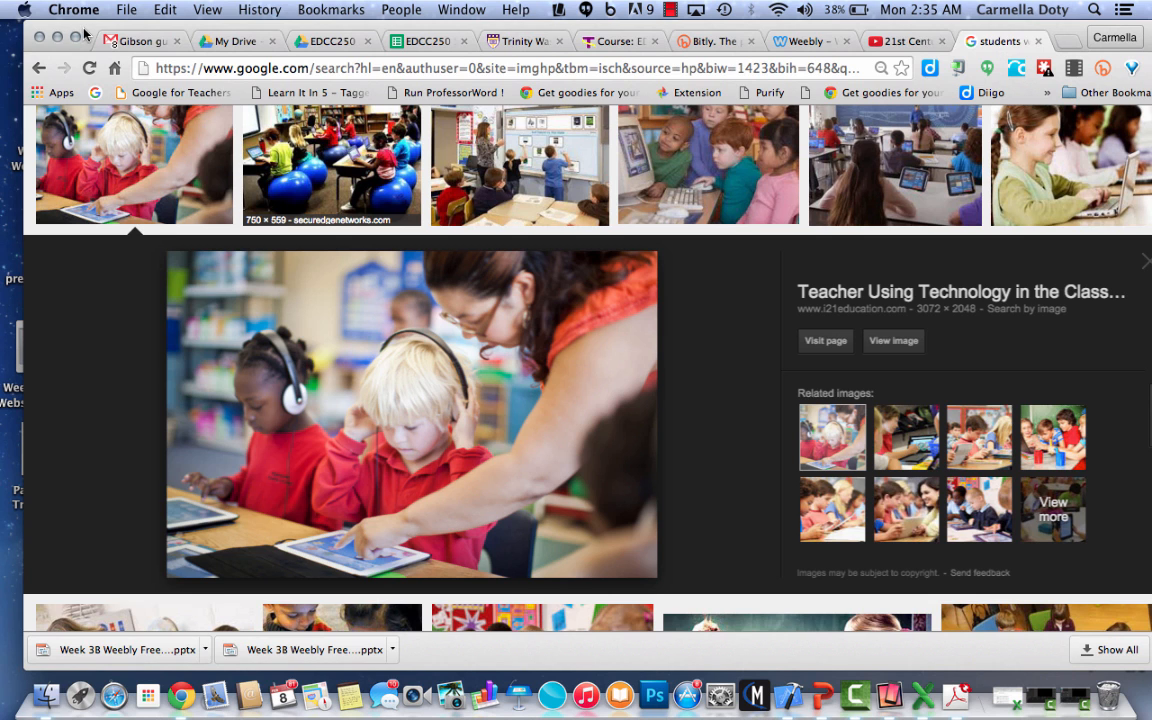
Switch back to the PowerPoint presentation and paste the copied teacher photo on slide 6
{"action": "left_click_drag", "start_coordinate": [86, 35], "coordinate": [86, 94]}
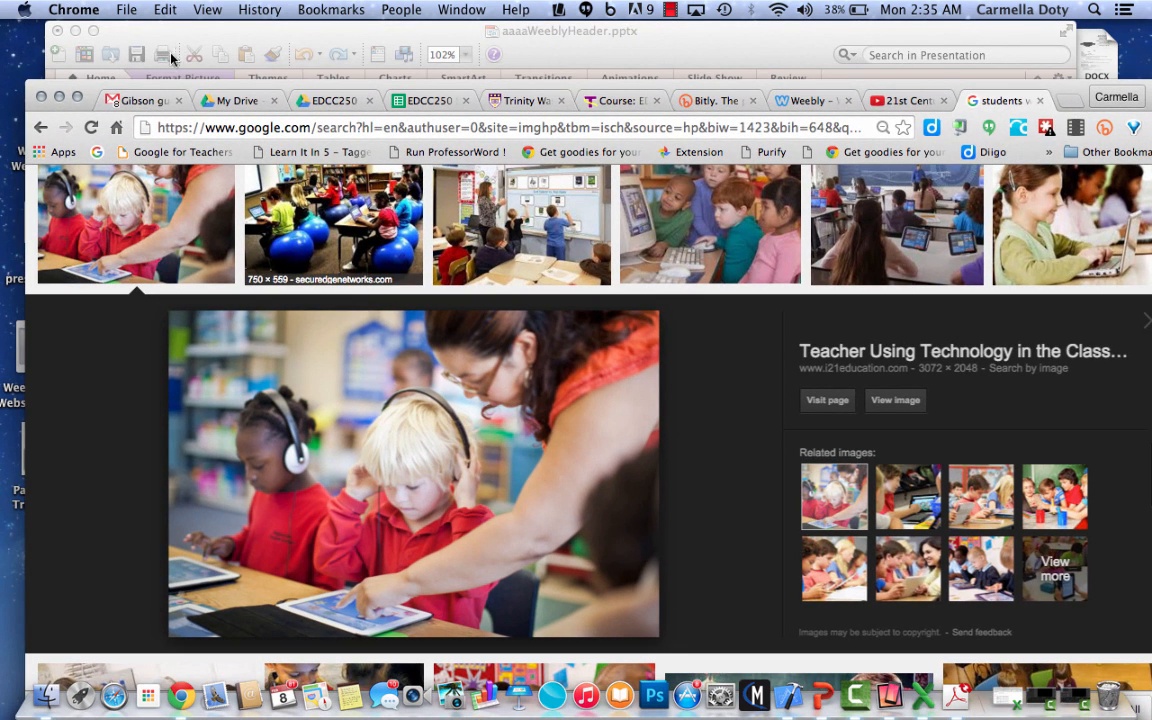
{"action": "left_click", "coordinate": [173, 40]}
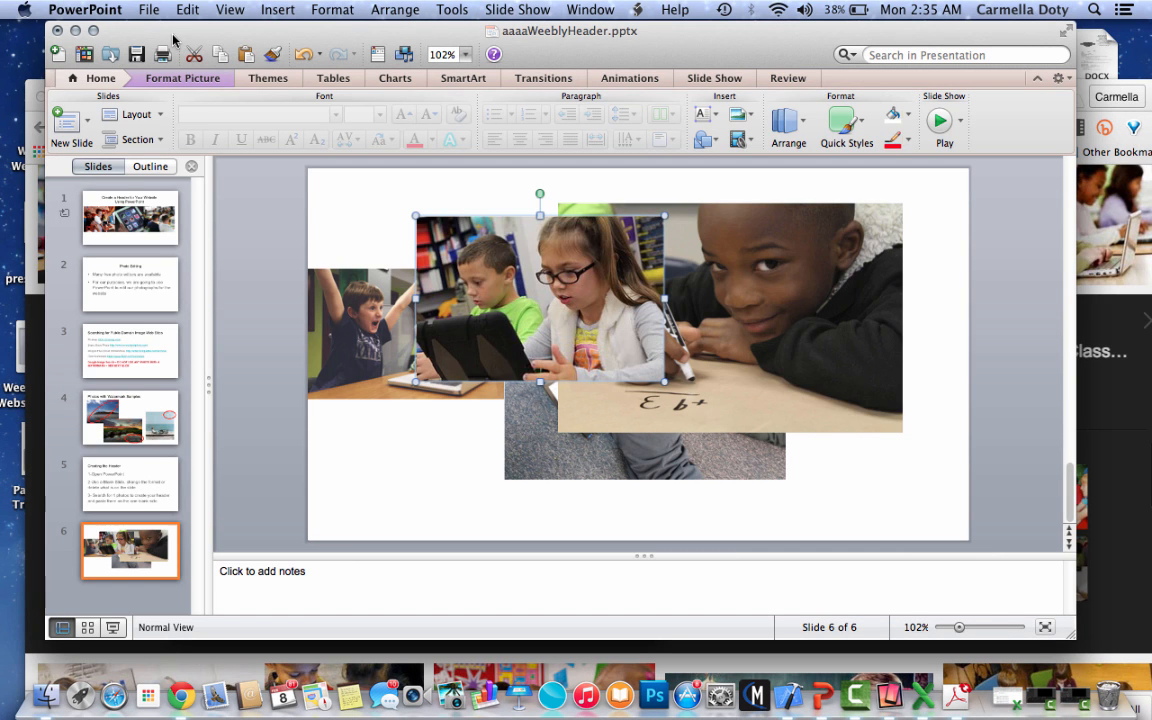
{"action": "left_click", "coordinate": [404, 465]}
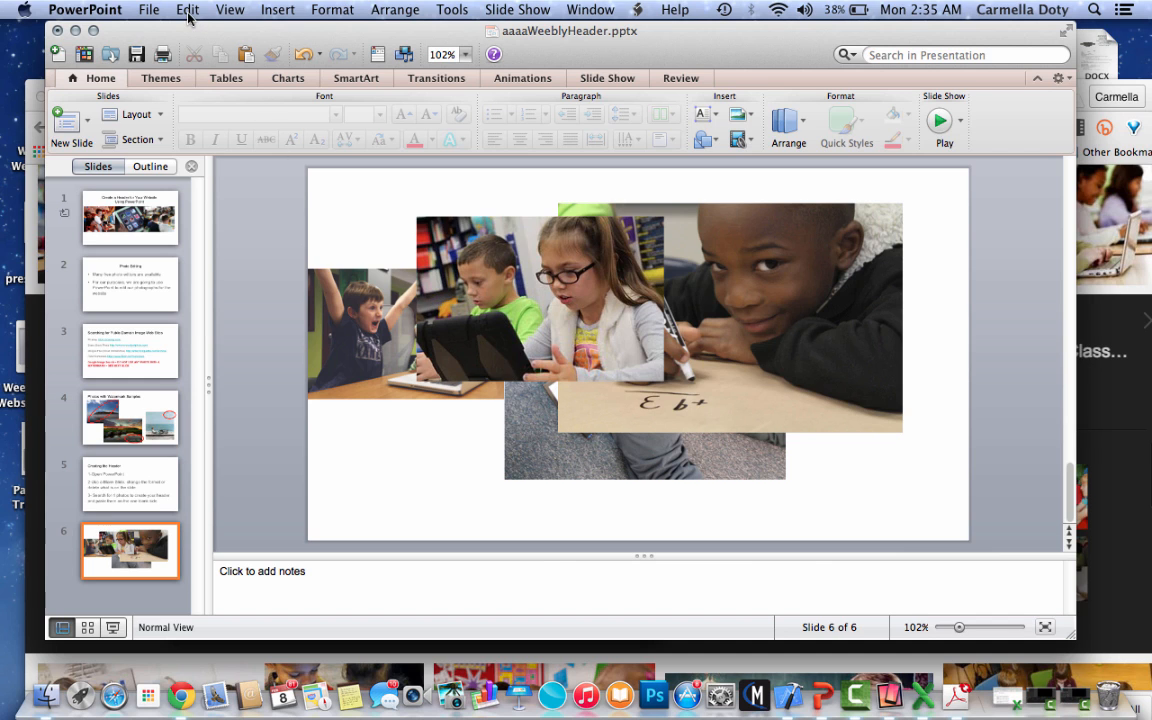
{"action": "right_click", "coordinate": [393, 457]}
{"action": "left_click", "coordinate": [413, 411]}
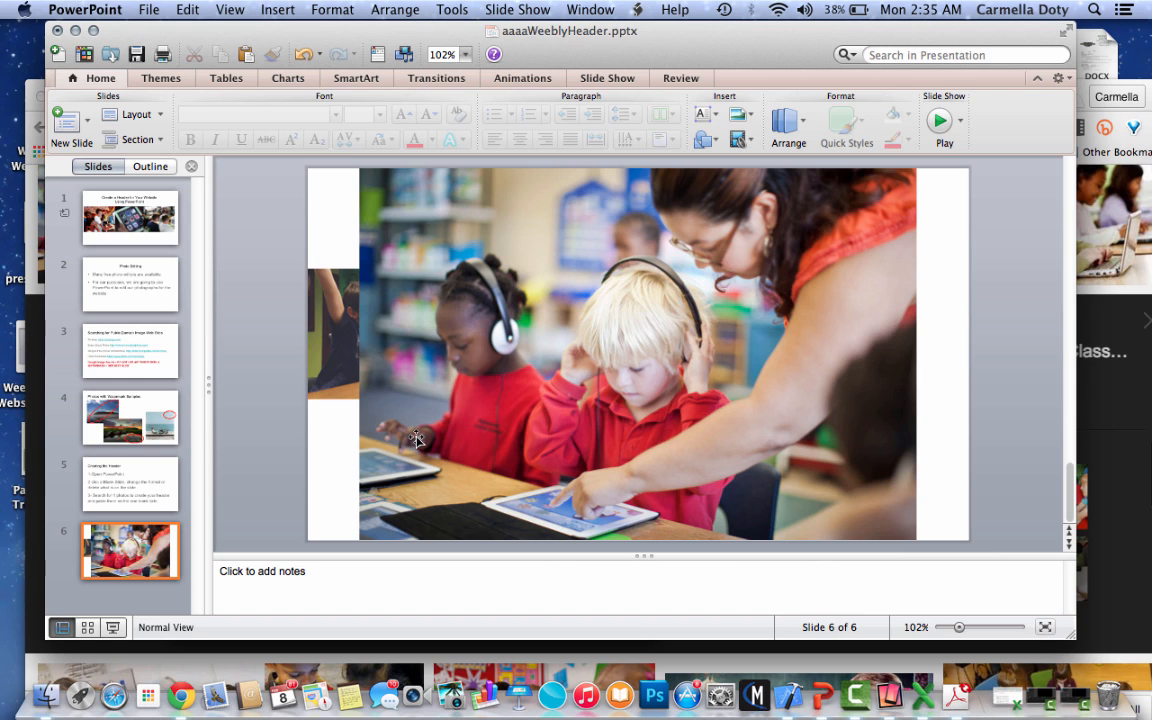
Shrink the pasted teacher photo proportionally to about half its size, keeping its lower-right corner in place
{"action": "left_click", "coordinate": [507, 377]}
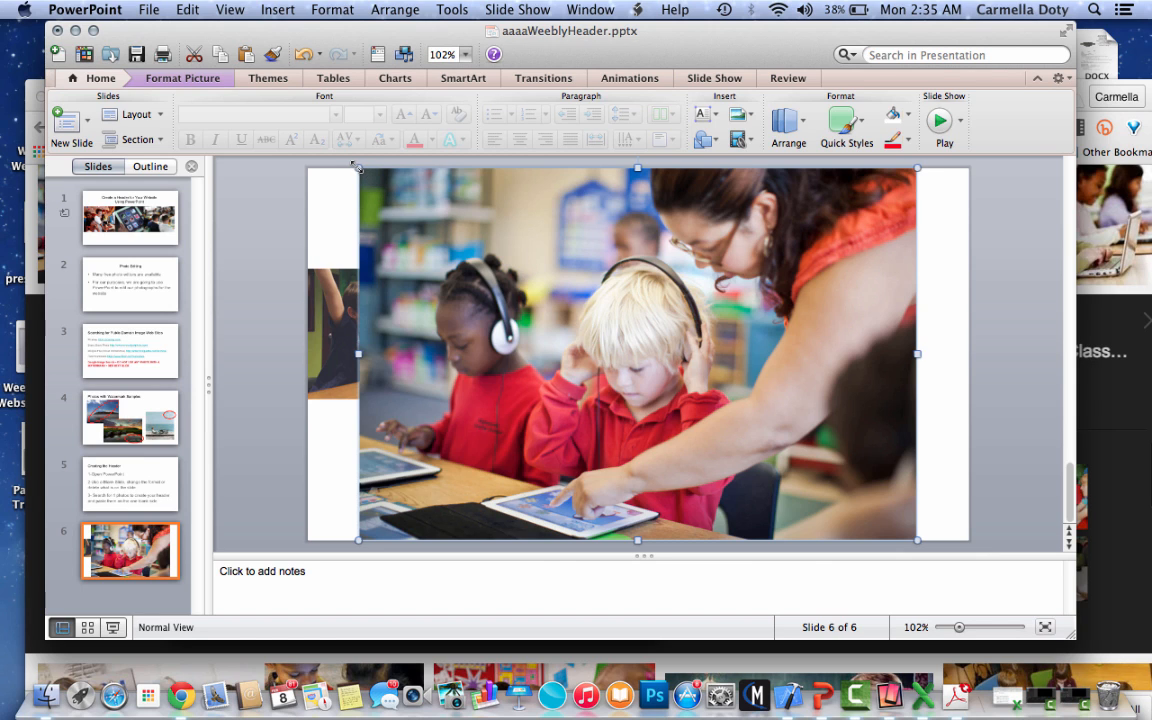
{"action": "left_click_drag", "start_coordinate": [357, 167], "coordinate": [422, 240]}
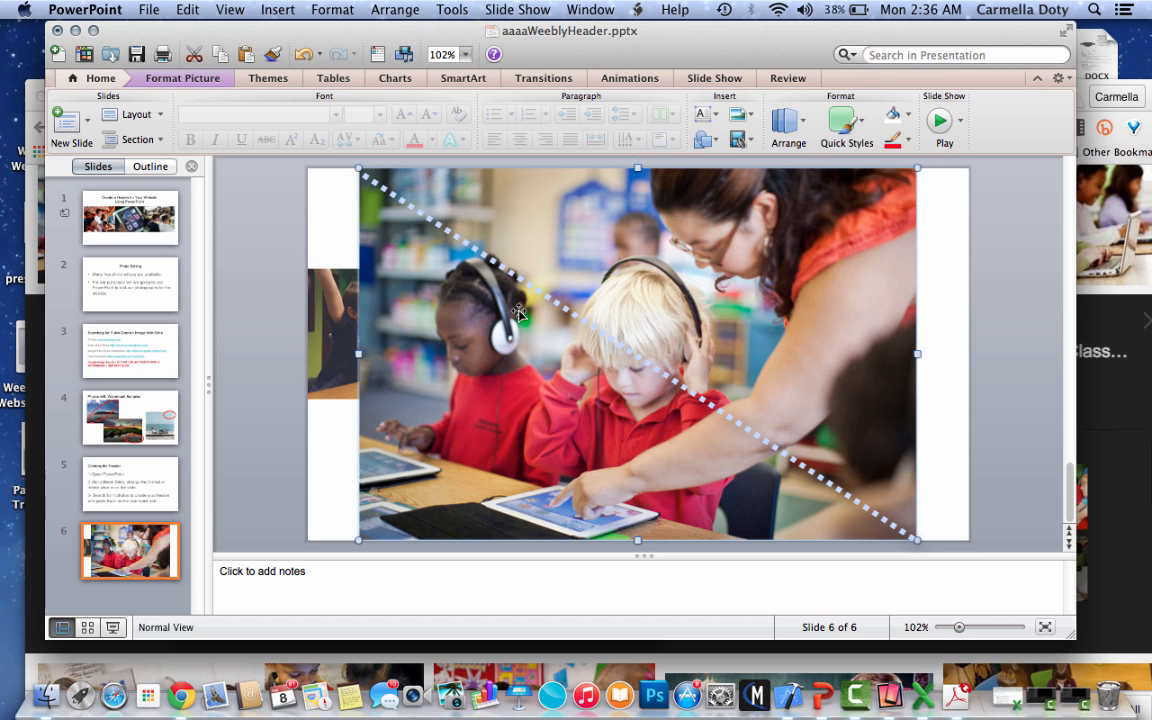
{"action": "left_click_drag", "start_coordinate": [840, 505], "coordinate": [915, 541]}
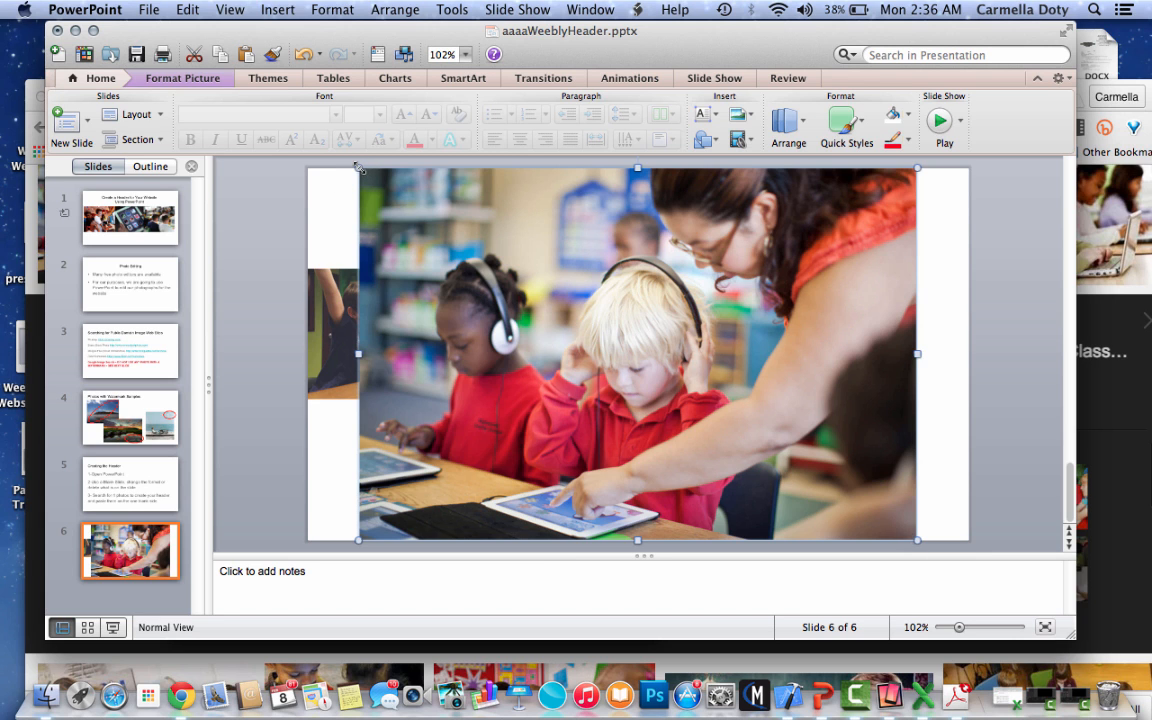
{"action": "left_click_drag", "start_coordinate": [360, 170], "coordinate": [632, 350]}
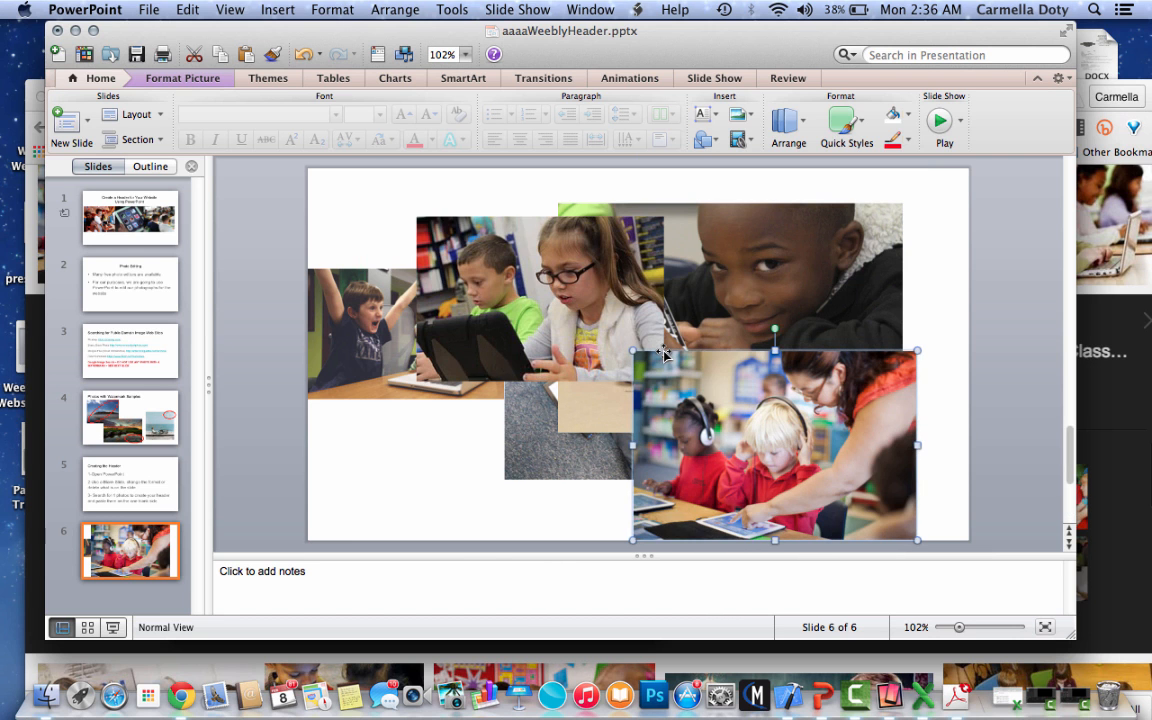
Squeeze the teacher photo horizontally, stretch it back out to the left, and reduce its height slightly from the upper edge
{"action": "left_click_drag", "start_coordinate": [633, 447], "coordinate": [730, 449]}
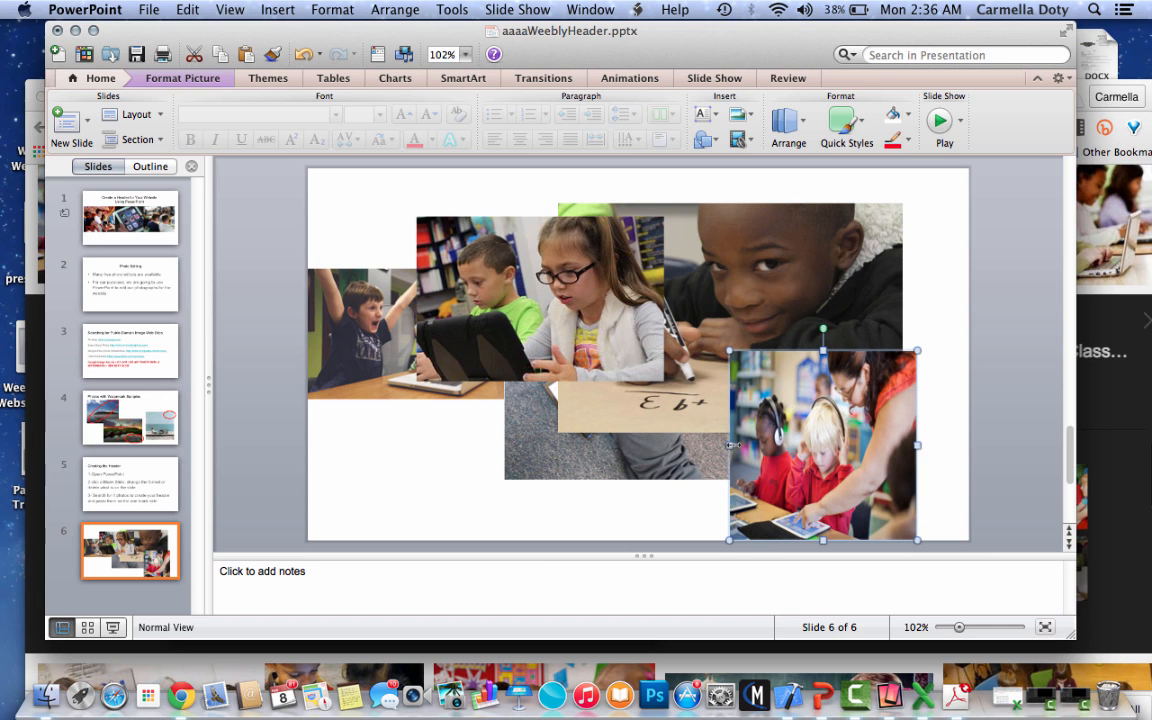
{"action": "left_click_drag", "start_coordinate": [728, 448], "coordinate": [643, 437]}
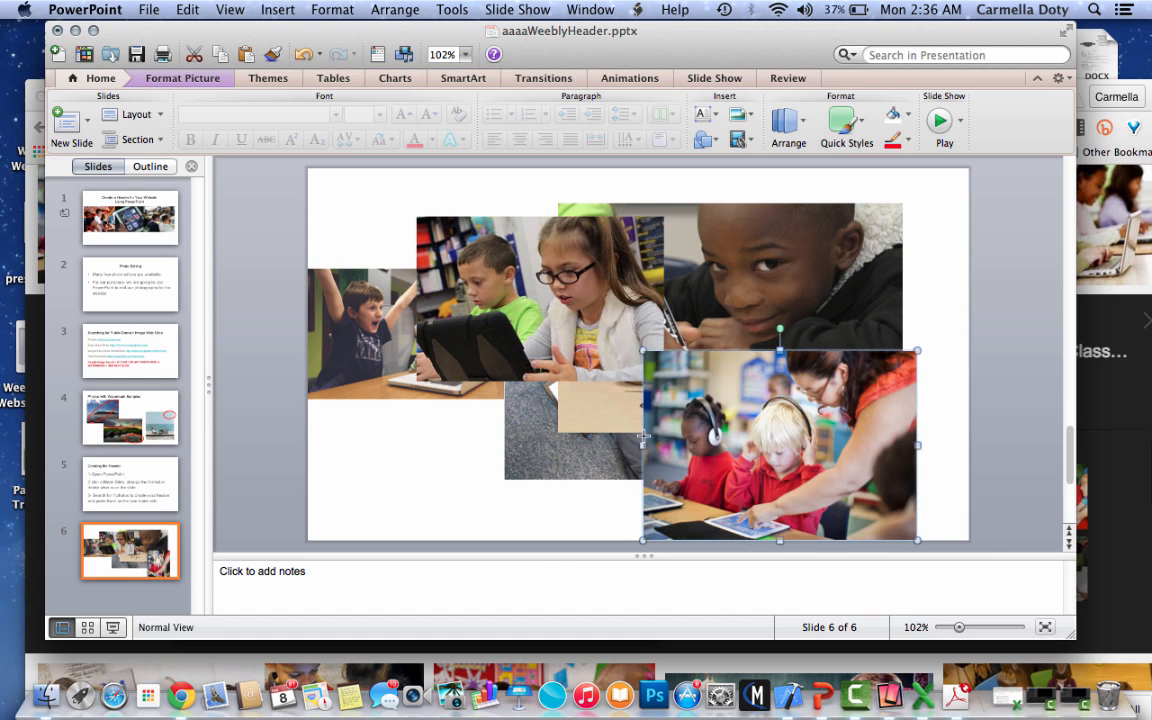
{"action": "mouse_move", "coordinate": [780, 352]}
{"action": "left_mouse_down"}
{"action": "mouse_move", "coordinate": [781, 450]}
{"action": "mouse_move", "coordinate": [775, 374]}
{"action": "left_mouse_up"}
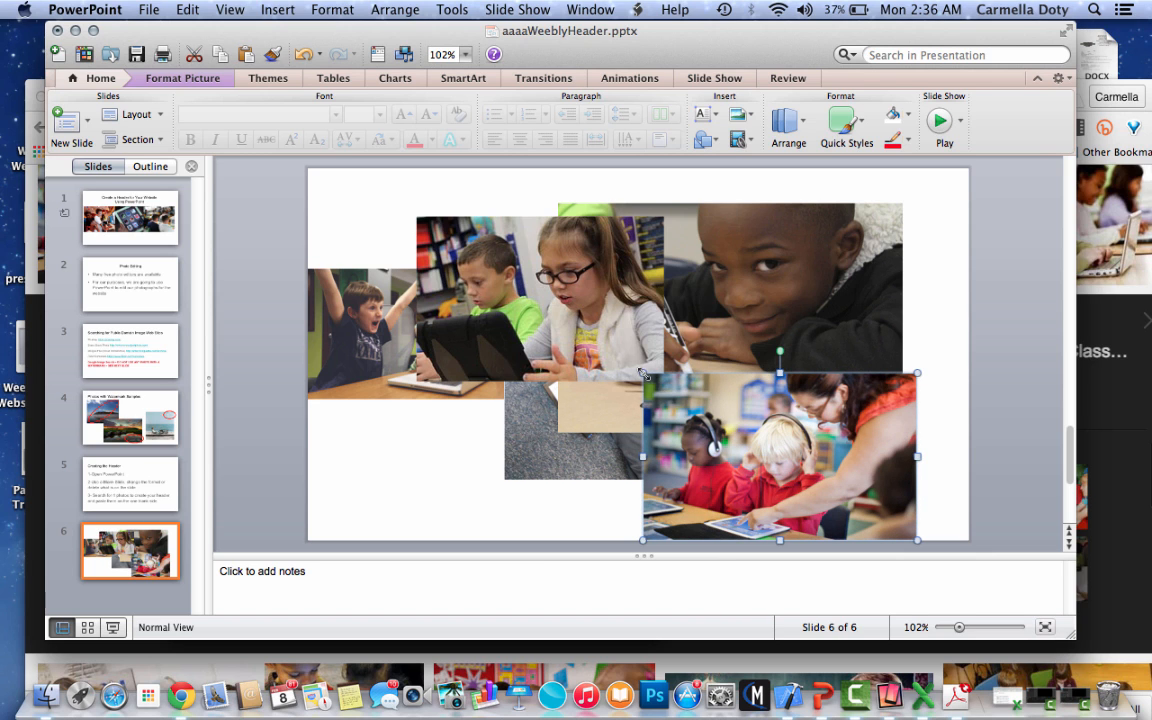
Scale the teacher photo down to about 2.67" wide by 1.63" high and place it below the cheering boy's photo
{"action": "left_click_drag", "start_coordinate": [643, 373], "coordinate": [740, 433]}
{"action": "left_click_drag", "start_coordinate": [781, 470], "coordinate": [394, 440]}
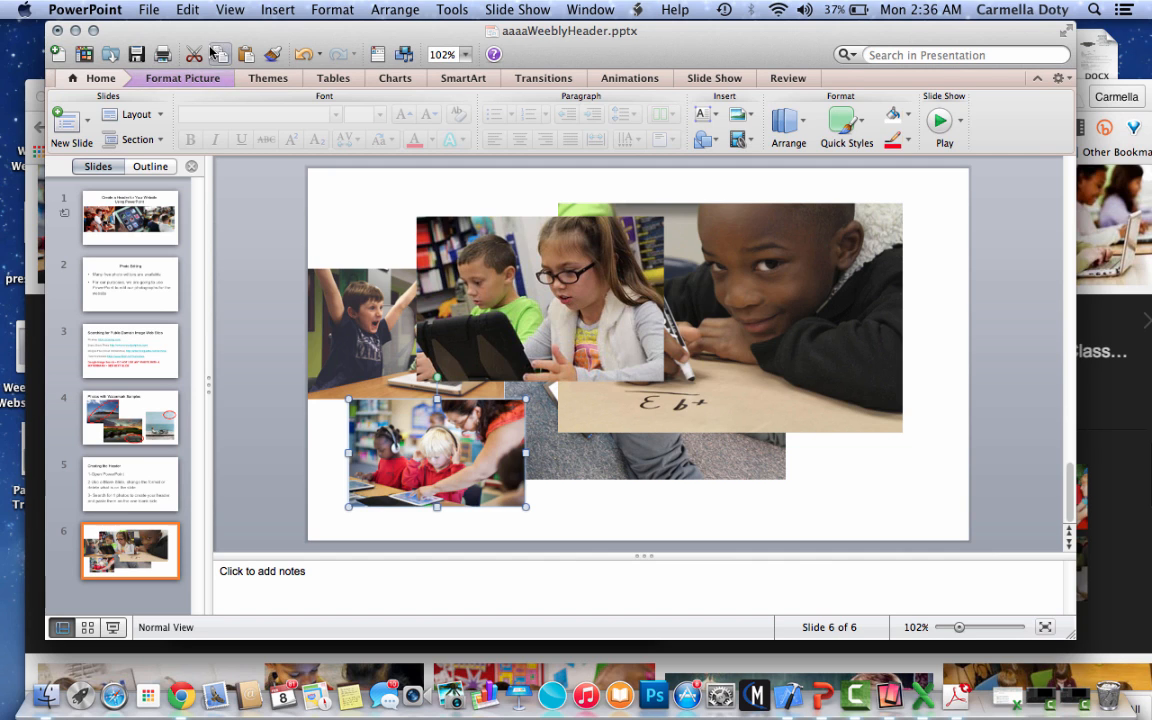
Crop a narrow strip off the left and right sides of the teacher photo
{"action": "left_click", "coordinate": [185, 78]}
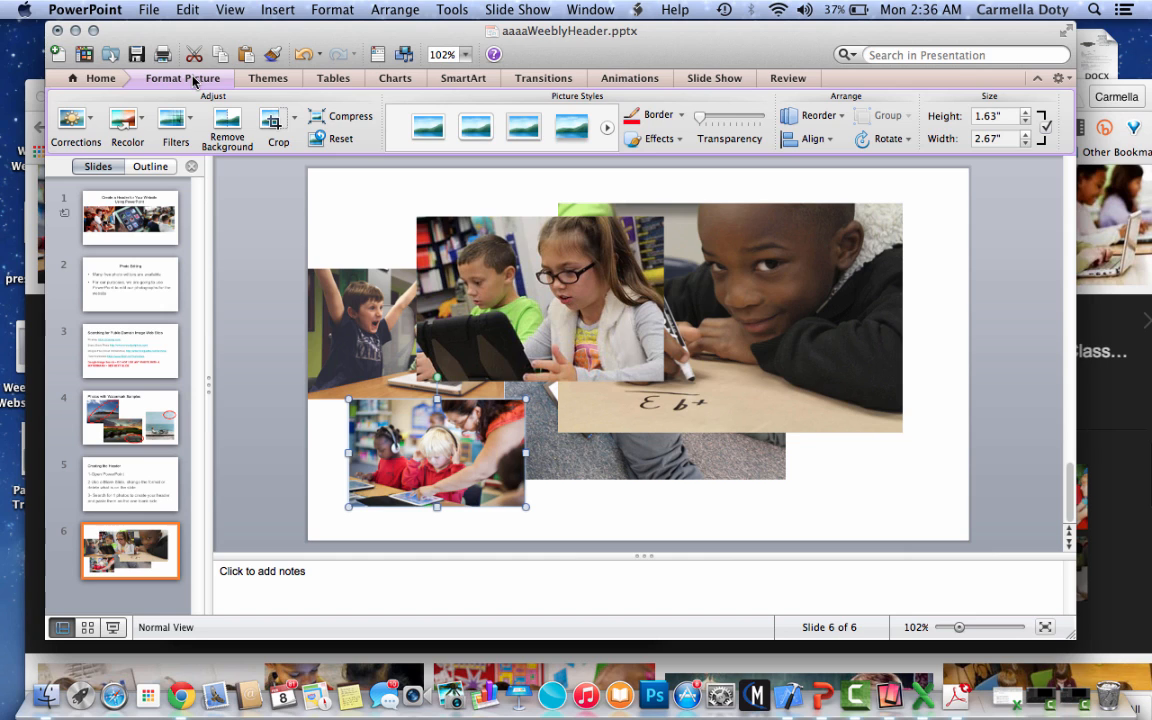
{"action": "left_click", "coordinate": [273, 122]}
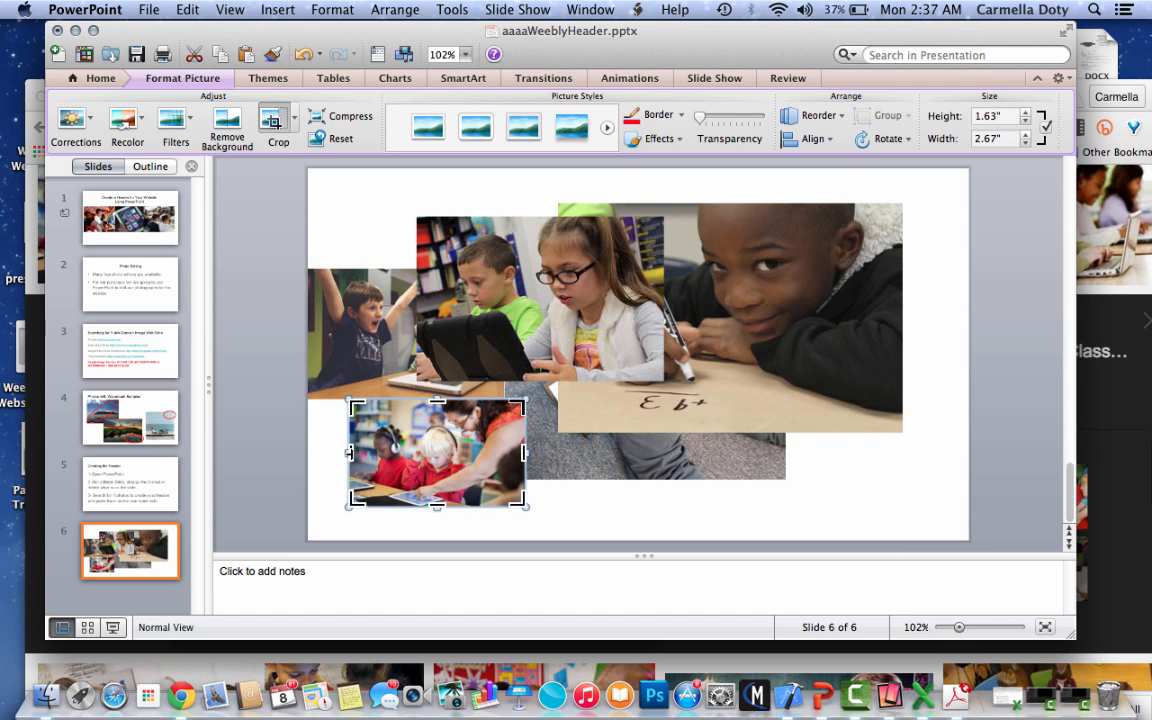
{"action": "left_click_drag", "start_coordinate": [351, 452], "coordinate": [369, 455]}
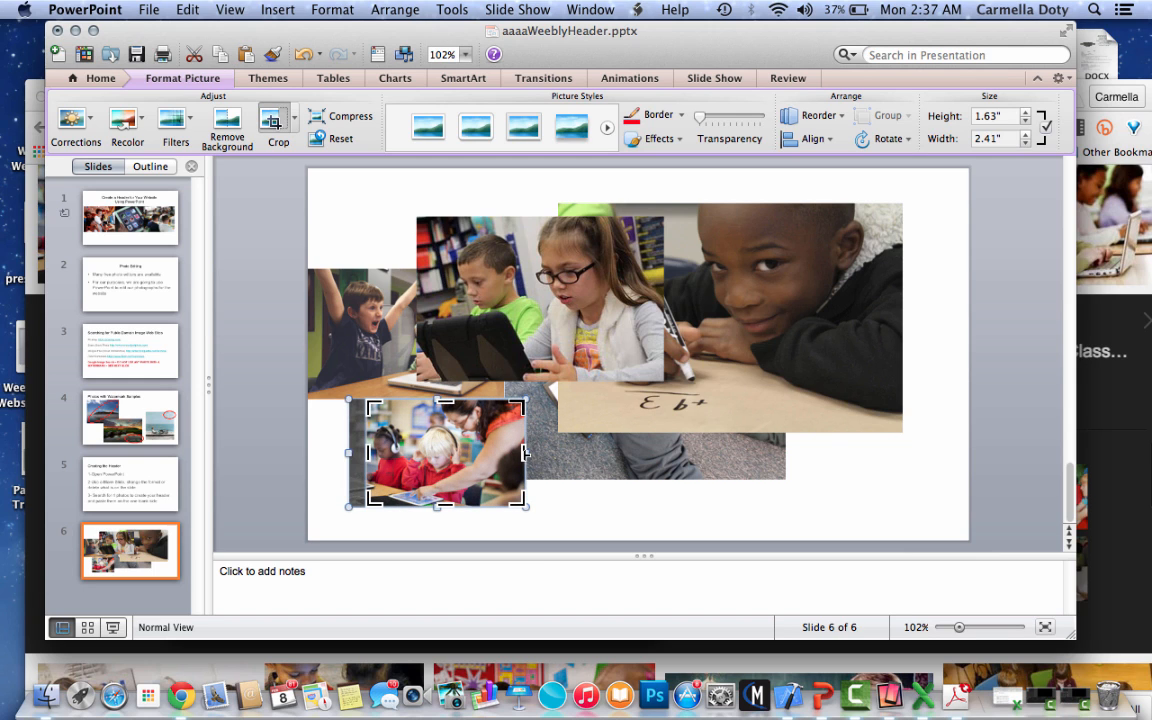
{"action": "left_click_drag", "start_coordinate": [521, 453], "coordinate": [504, 453]}
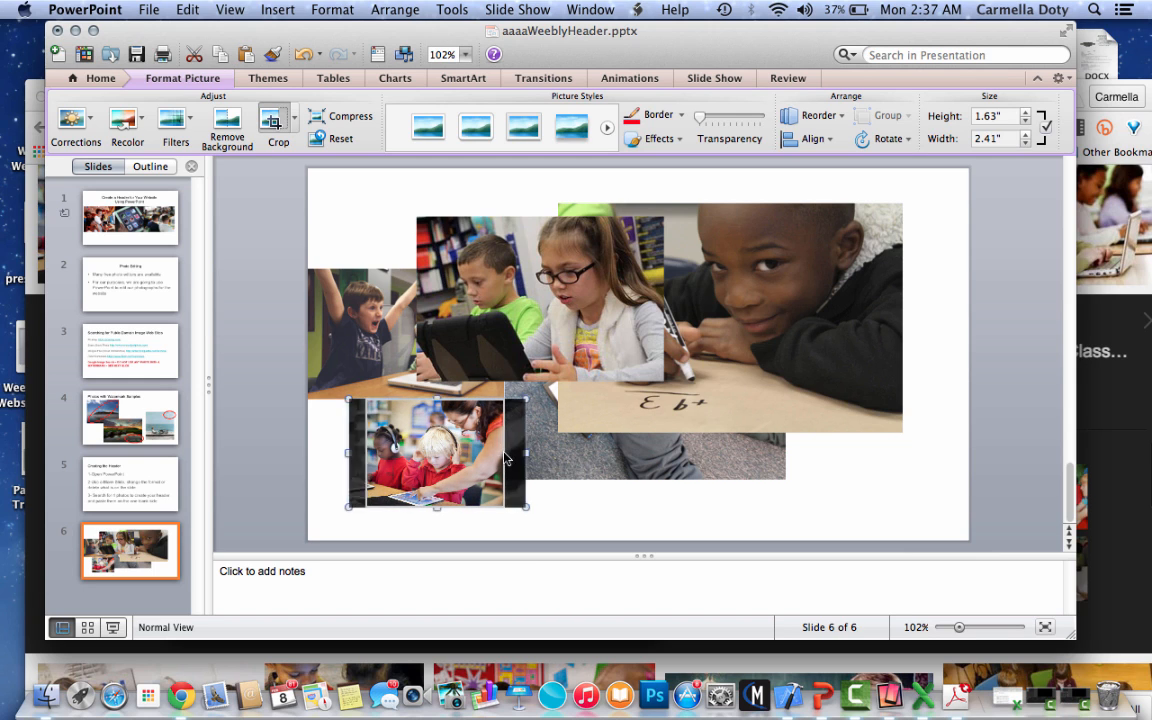
{"action": "left_click", "coordinate": [561, 500]}
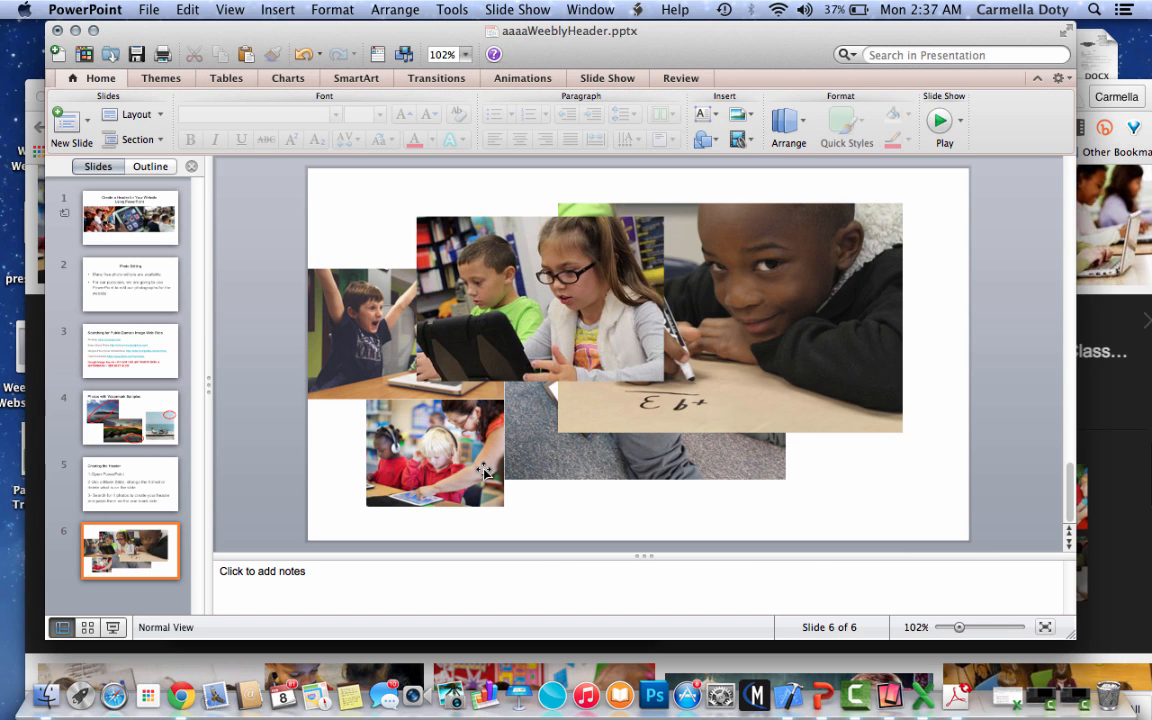
Shrink the photo of the boy writing with a marker to about 2.94" by 1.96" and place it against the slide's right edge
{"action": "left_click", "coordinate": [738, 340]}
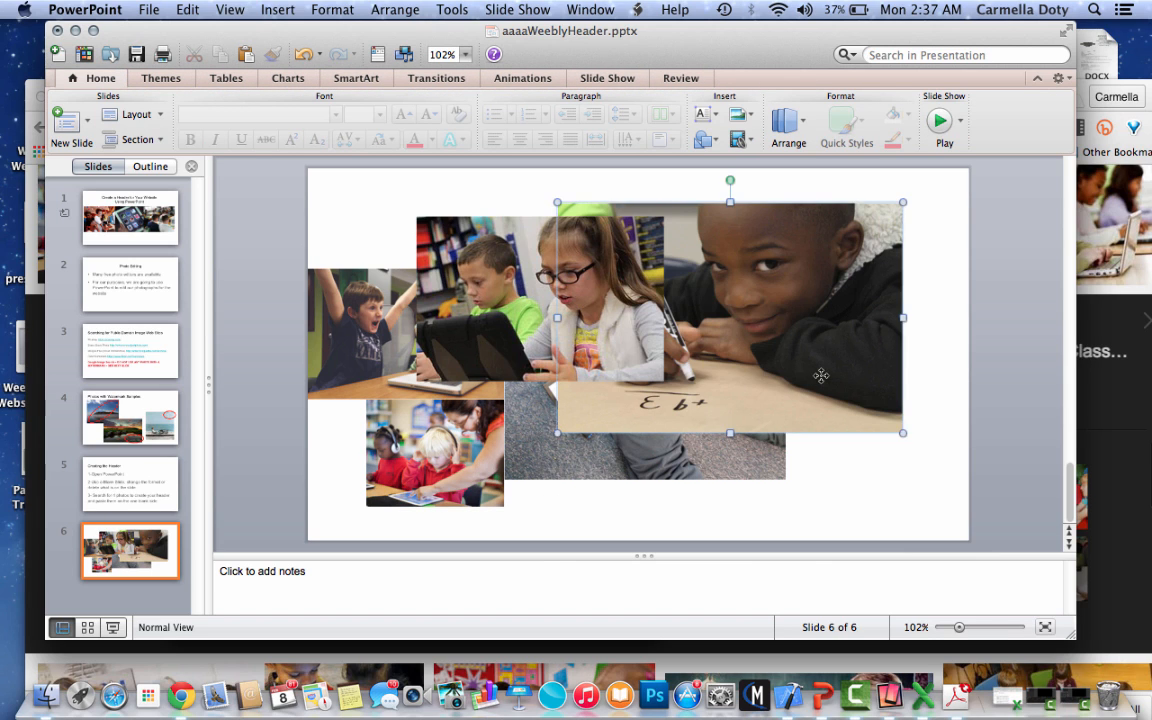
{"action": "left_click_drag", "start_coordinate": [902, 433], "coordinate": [716, 330]}
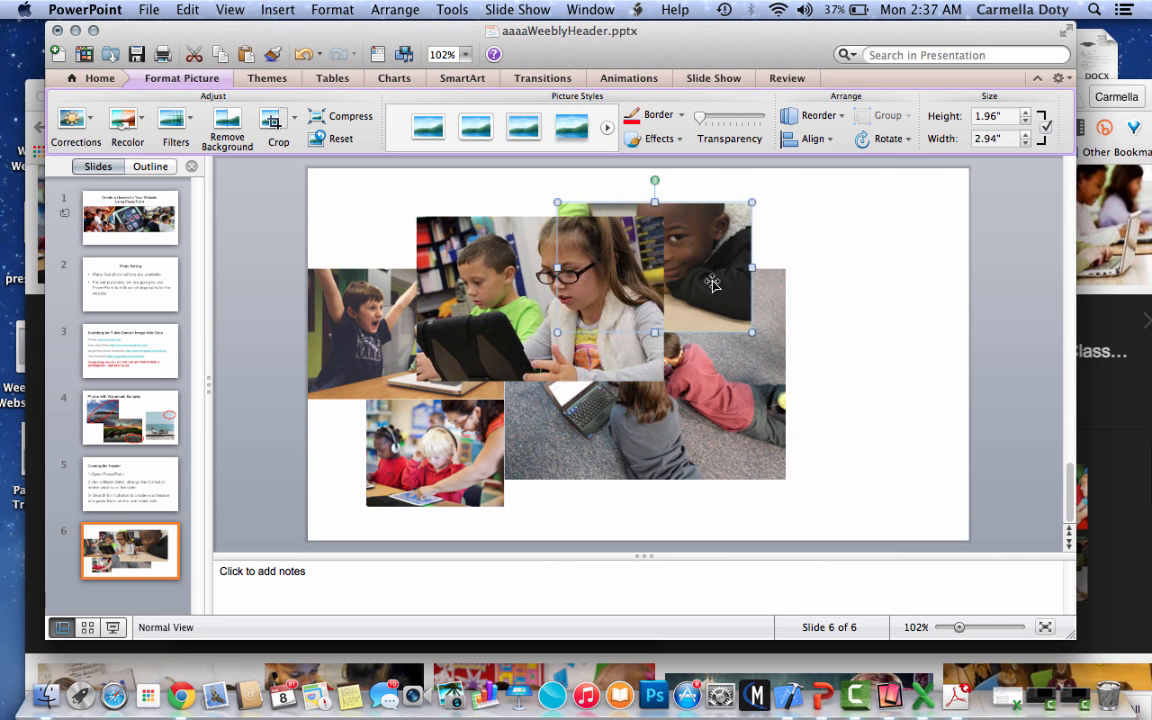
{"action": "left_click_drag", "start_coordinate": [712, 266], "coordinate": [845, 347]}
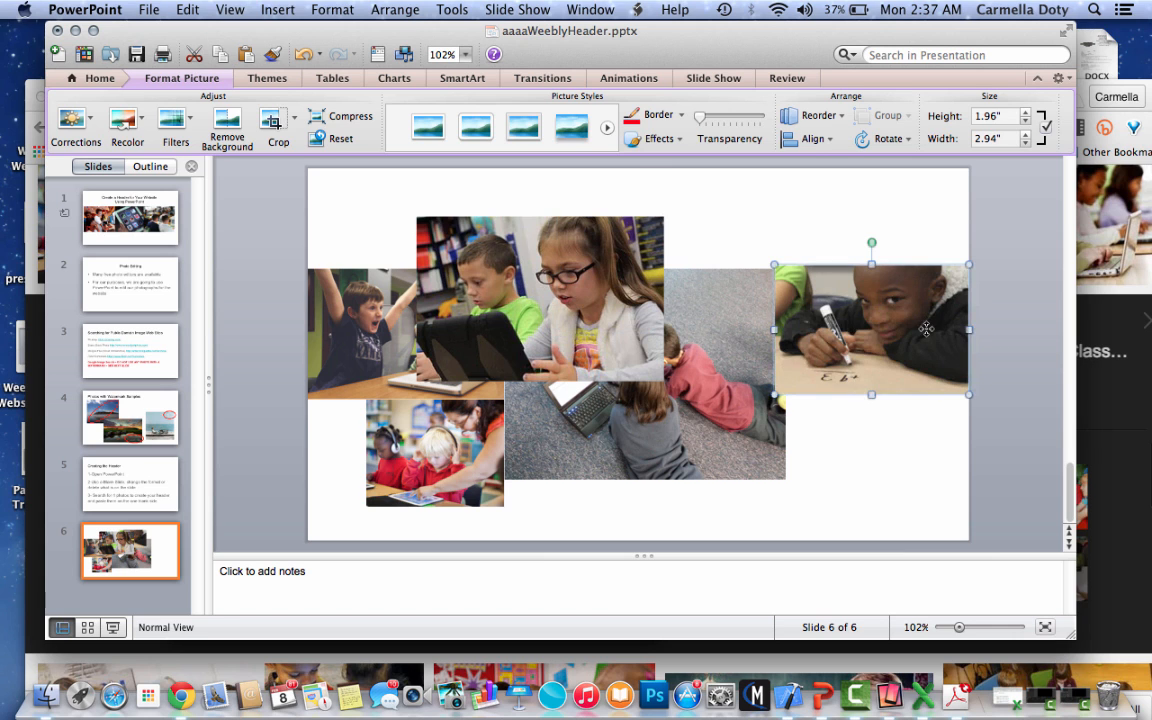
Select the photo of children lying on the carpet with a laptop
{"action": "left_click", "coordinate": [727, 421]}
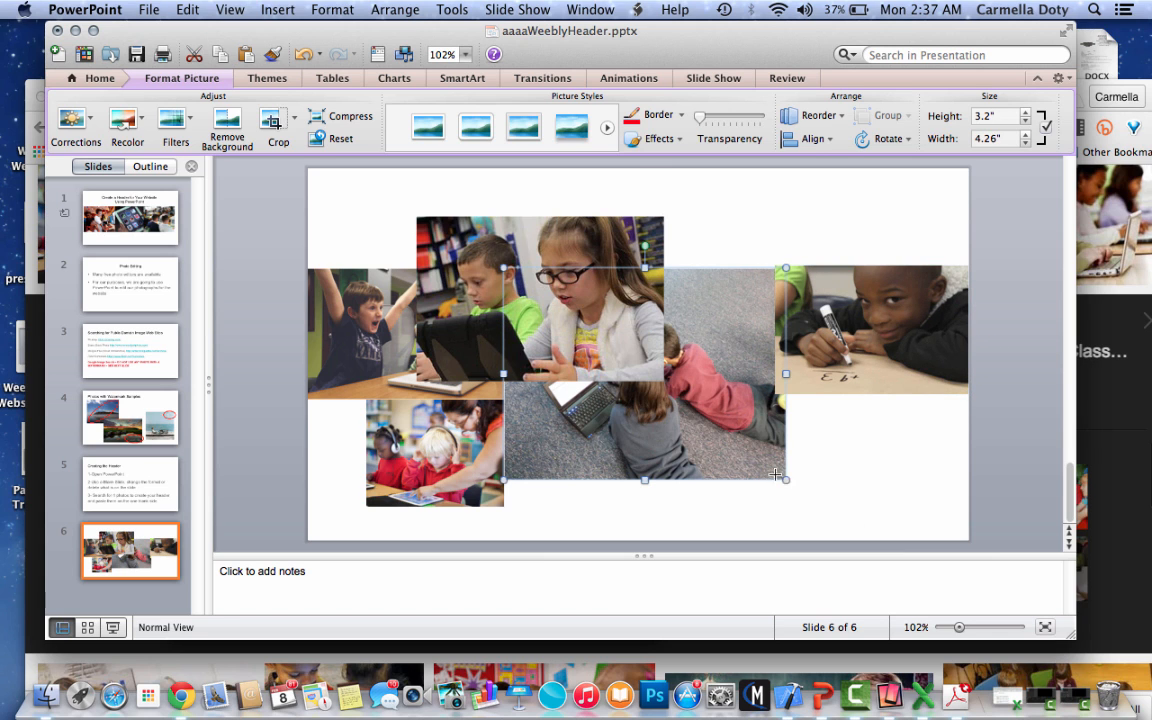